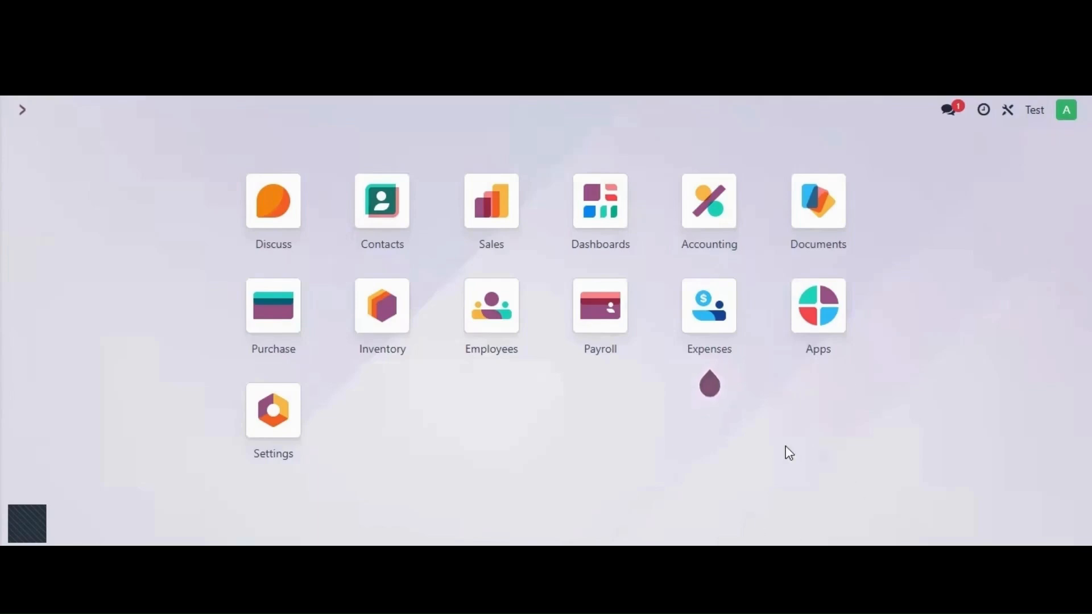
# Create a new employee record with the employee's name and the job title Sales Manager.
pyautogui.click(507, 320)
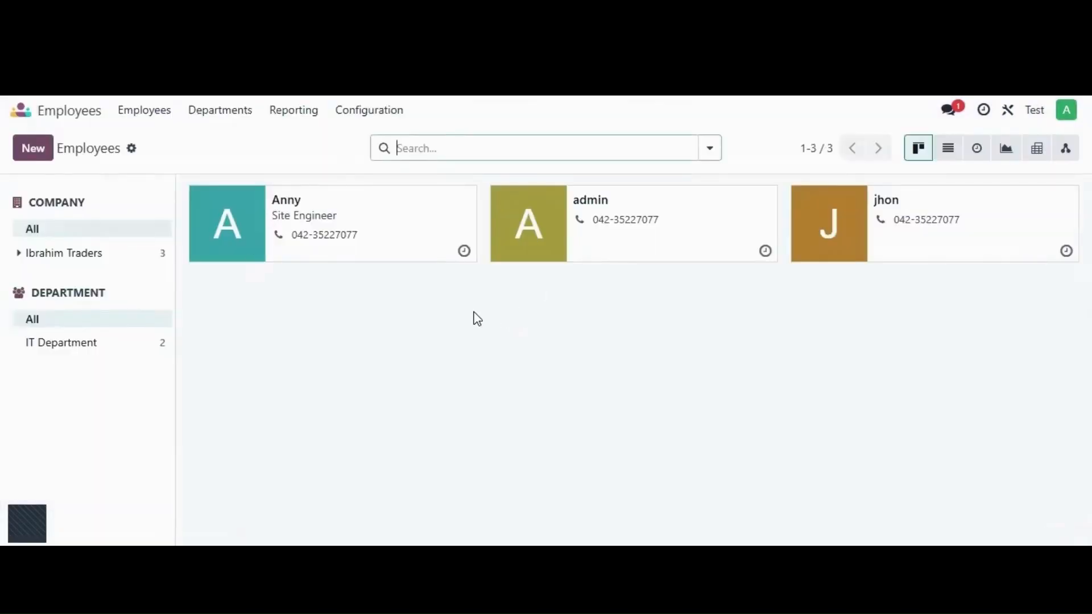
pyautogui.click(32, 151)
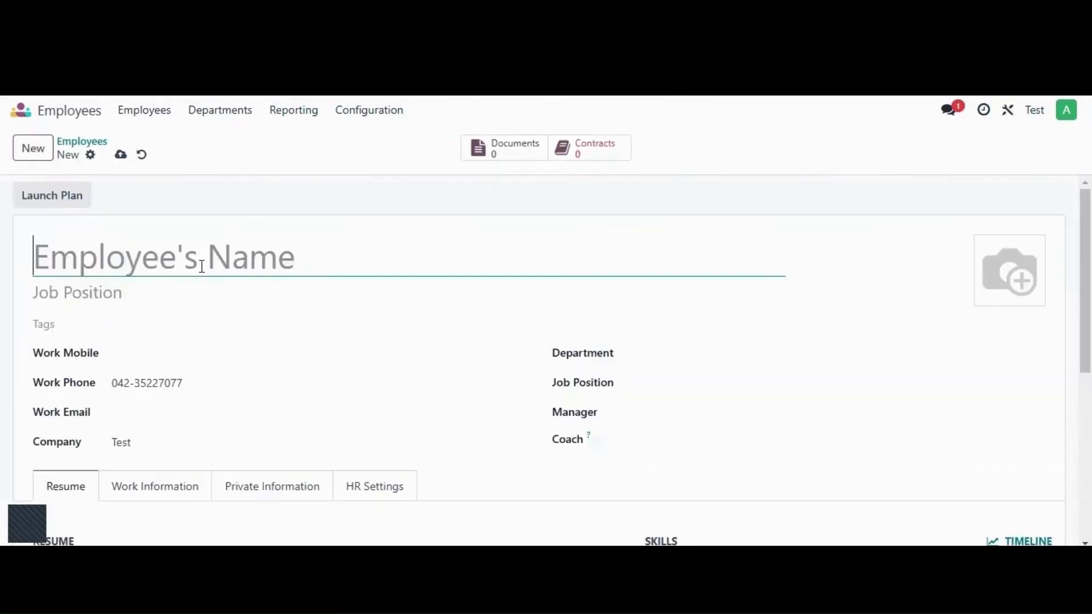
pyautogui.write('Noel')
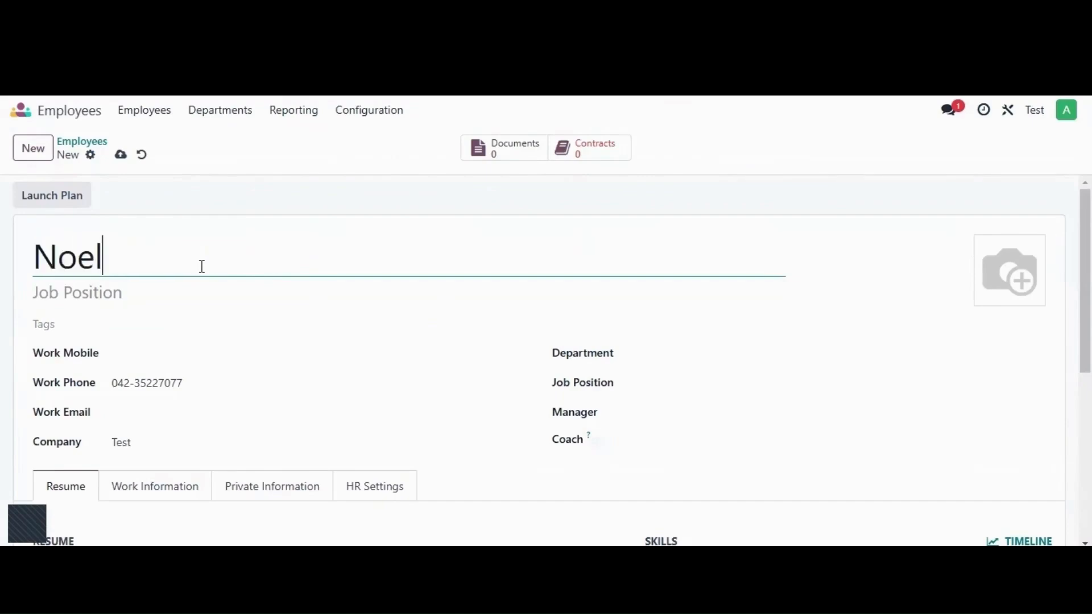
pyautogui.click(171, 292)
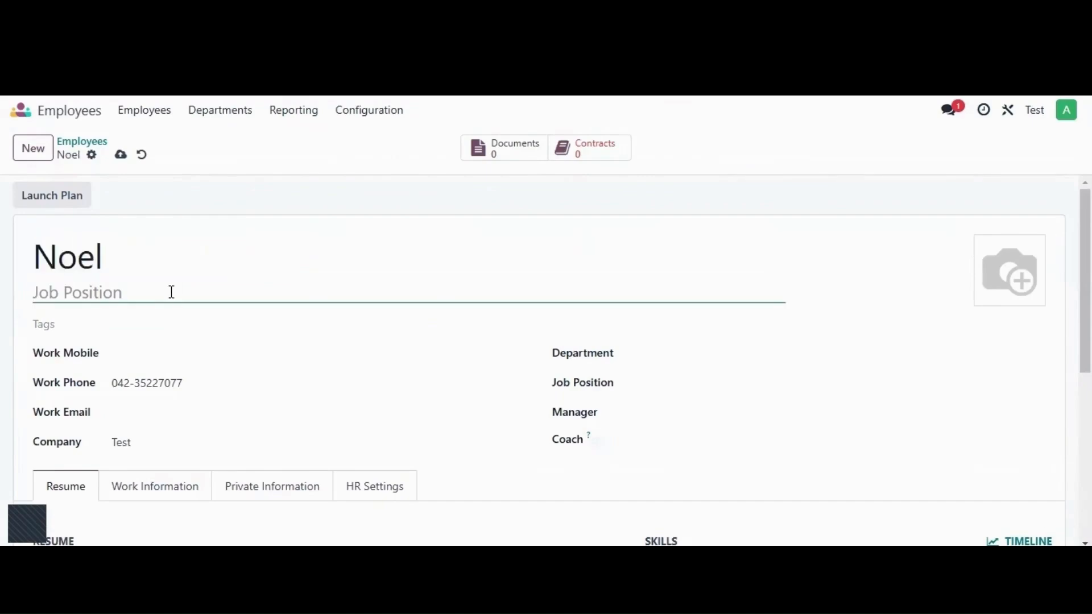
pyautogui.write('Sales')
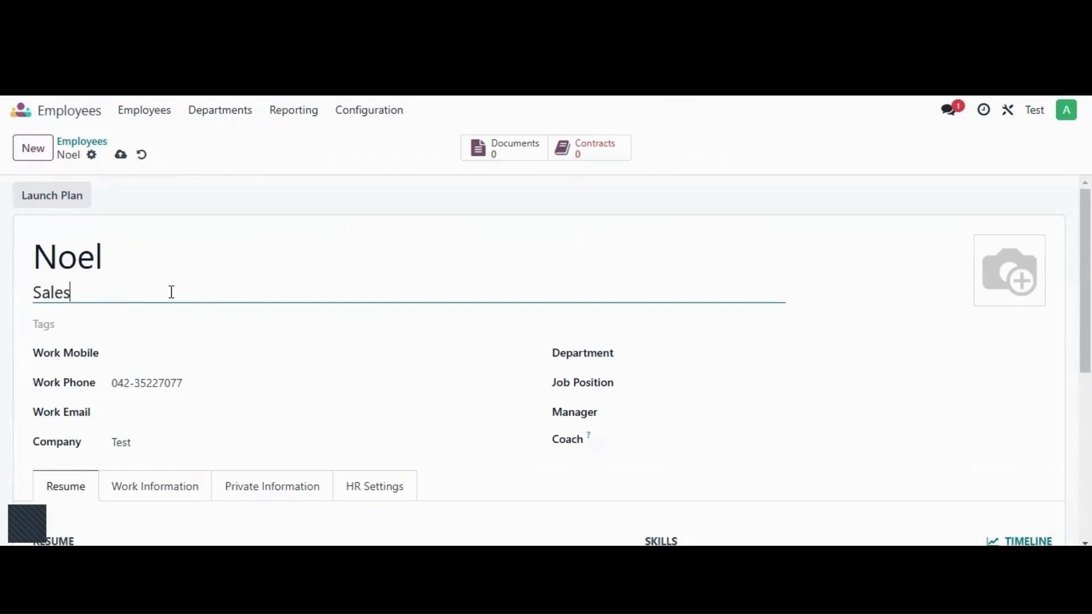
pyautogui.write(' Manager')
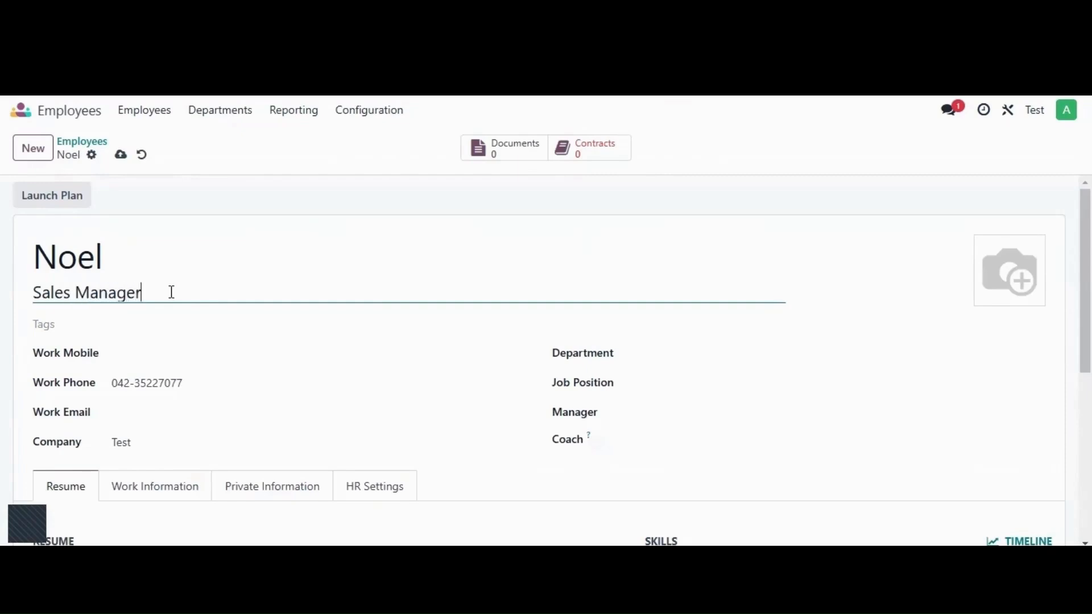
# Add the Sales tag to the new employee.
pyautogui.click(136, 321)
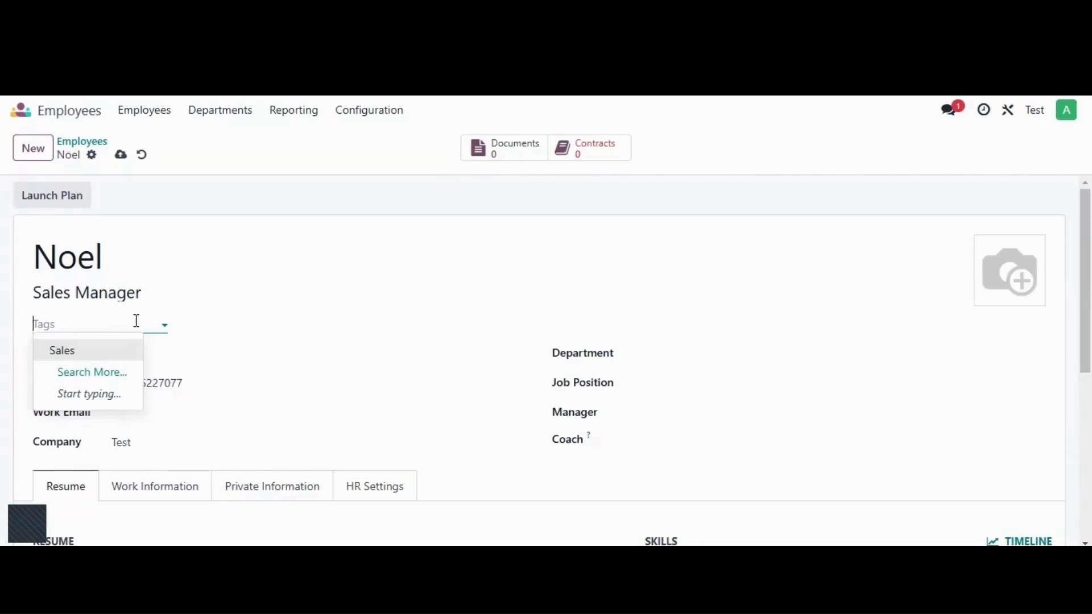
pyautogui.write('Sales')
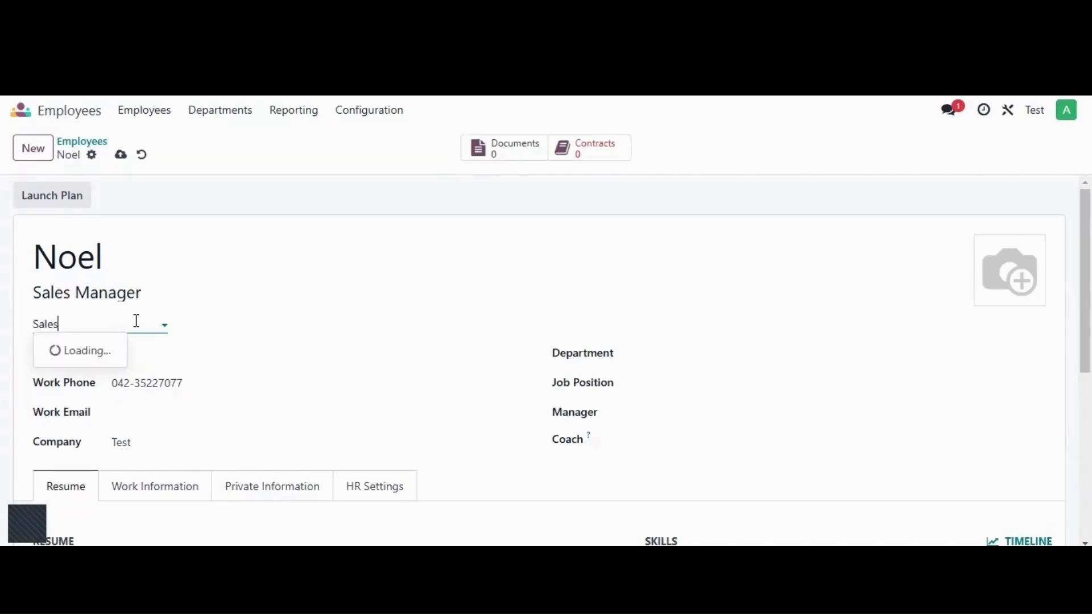
pyautogui.press('Return')
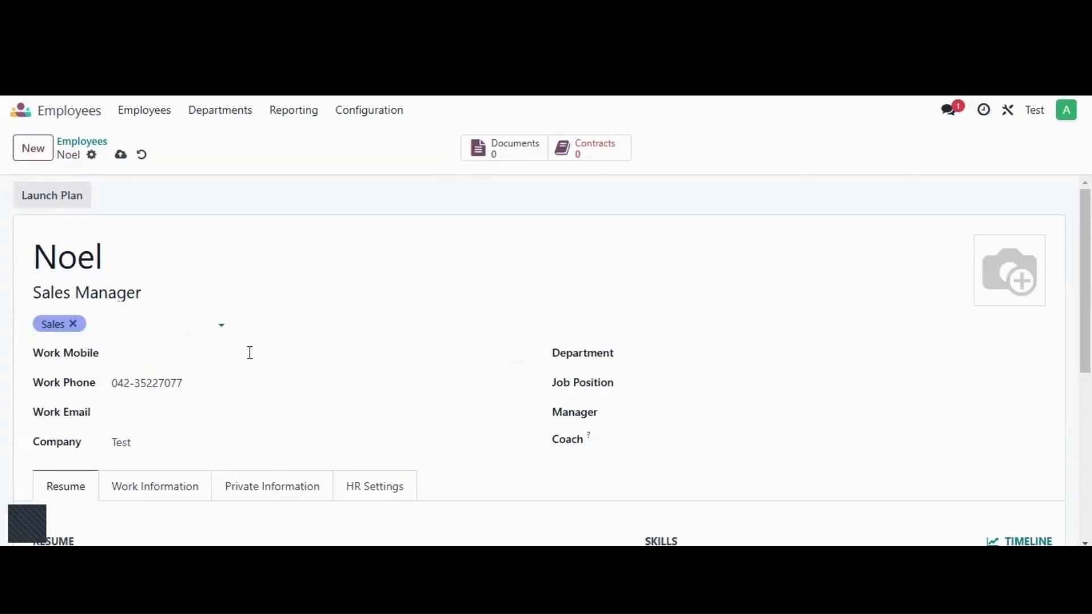
# Fill in the employee's work mobile number and work email.
pyautogui.click(275, 358)
pyautogui.write('050451')
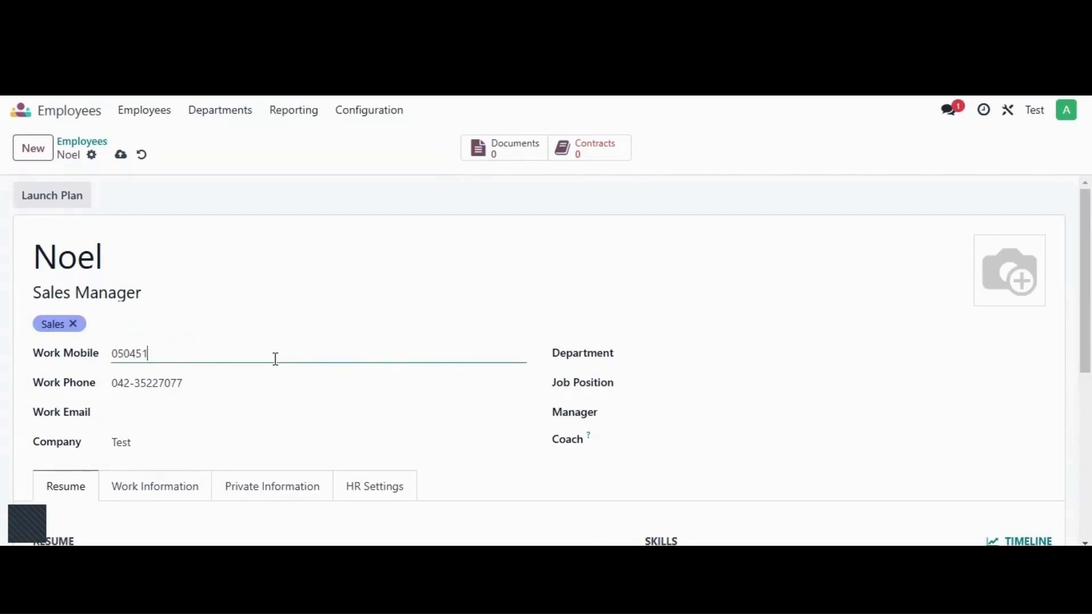
pyautogui.click(164, 406)
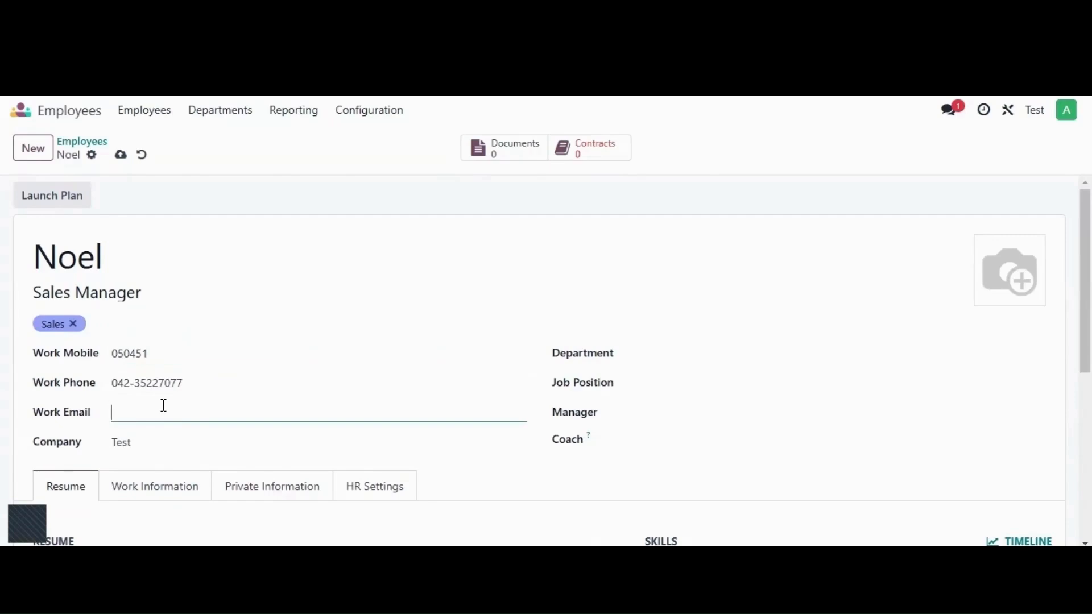
pyautogui.write('abc2123')
pyautogui.click(266, 462)
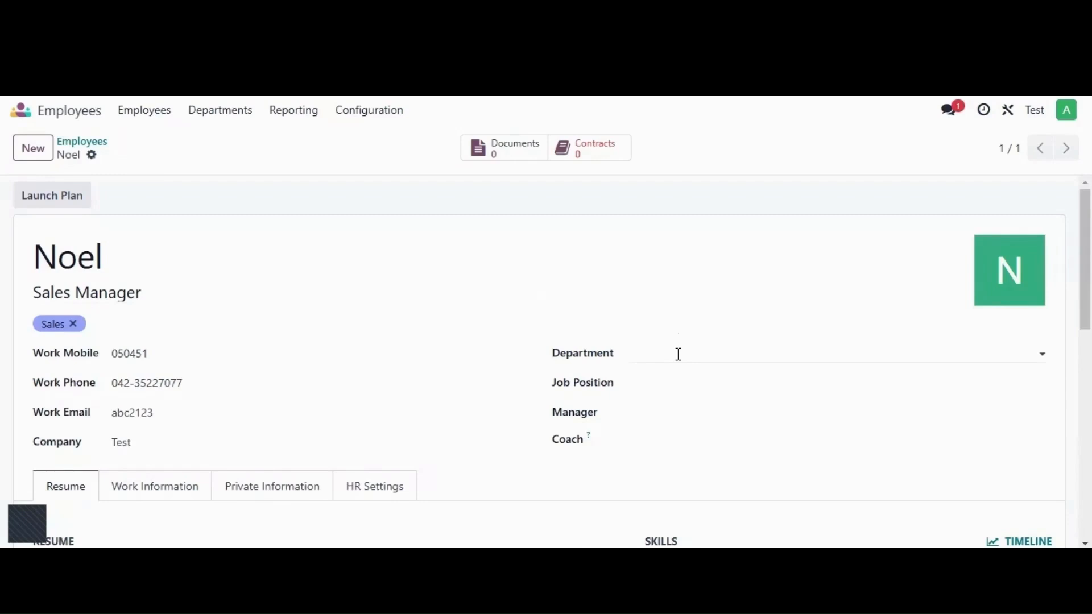
# Assign the employee to the Sales department with job position Sales Manager, and choose the first listed employee as manager.
pyautogui.click(678, 354)
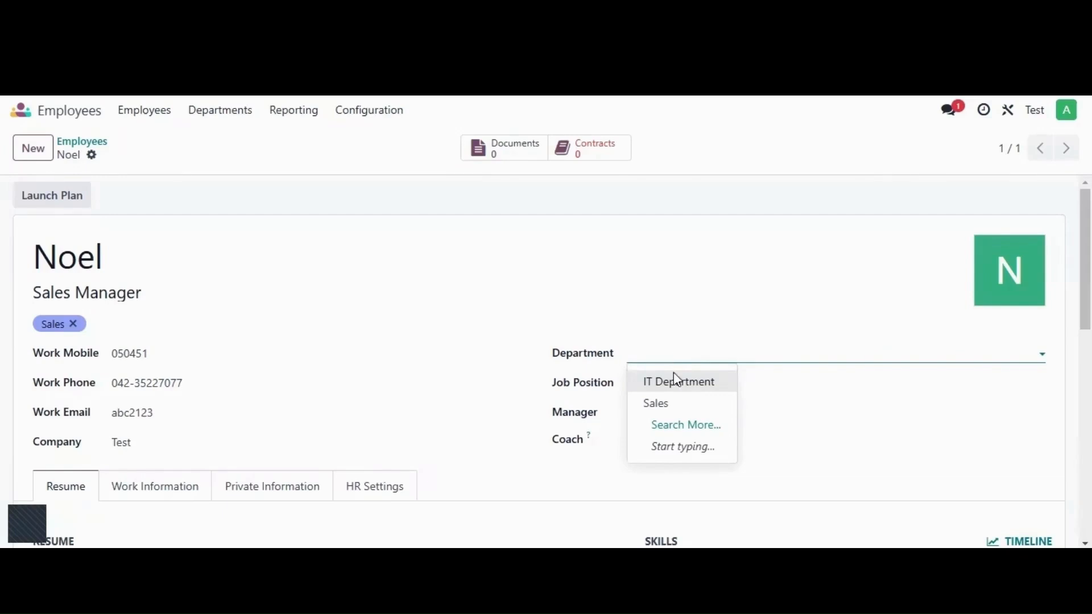
pyautogui.click(665, 403)
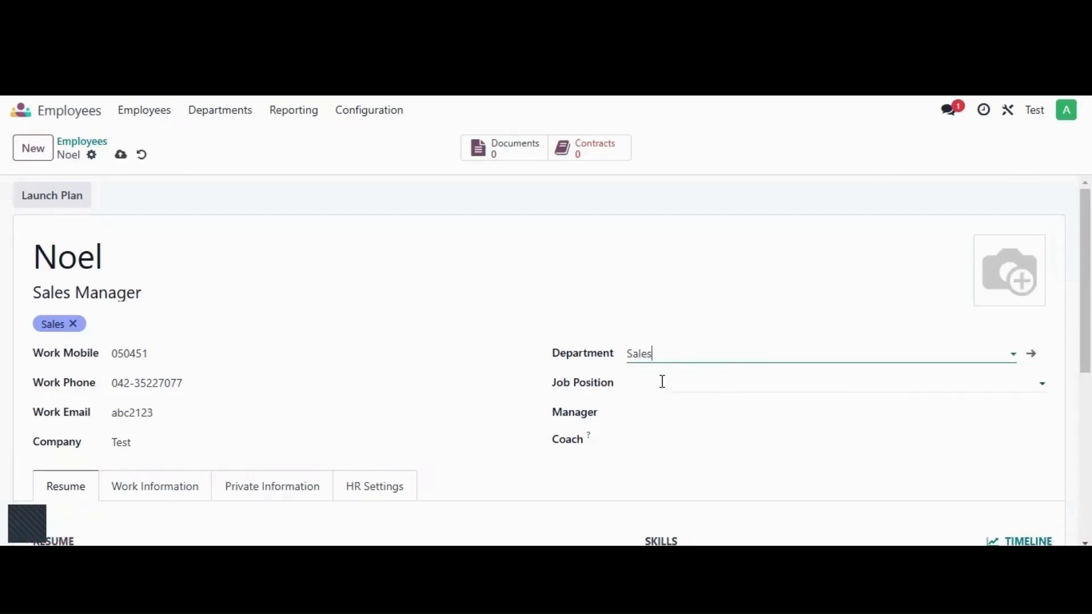
pyautogui.click(663, 381)
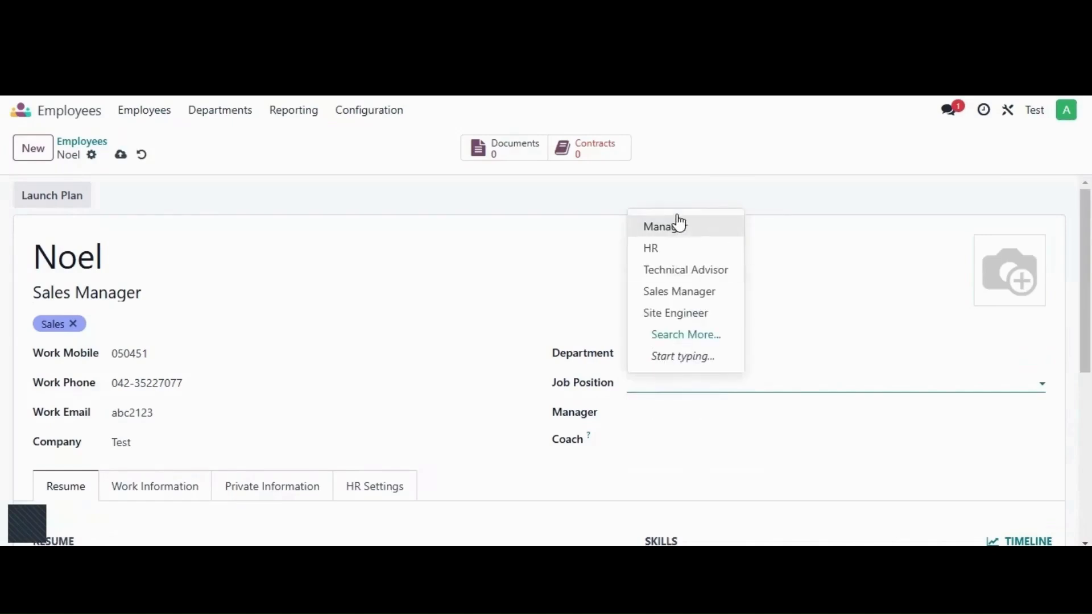
pyautogui.click(687, 294)
pyautogui.click(683, 414)
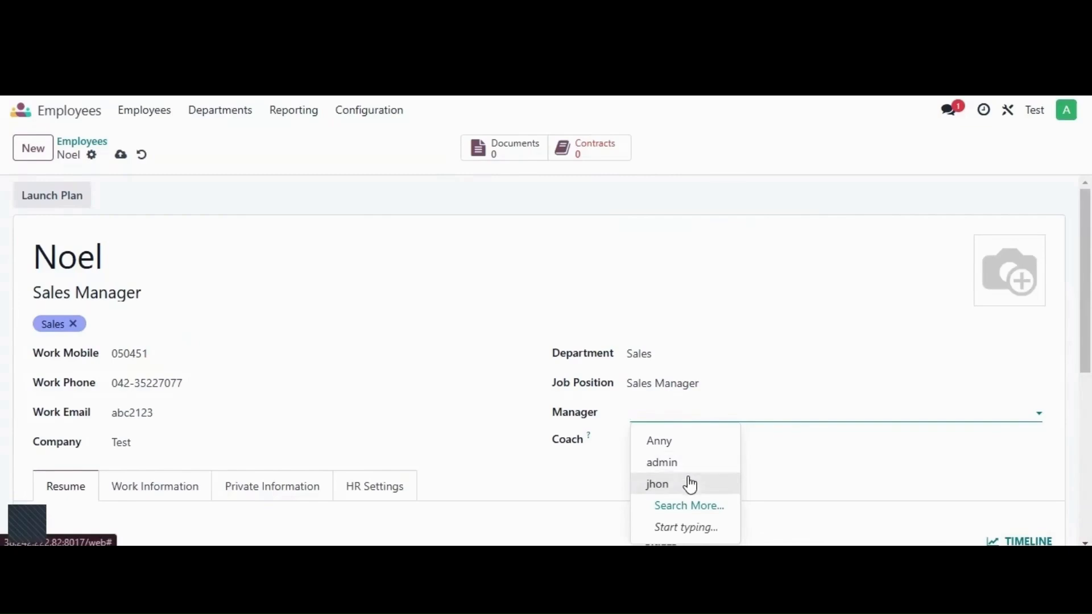
pyautogui.click(682, 453)
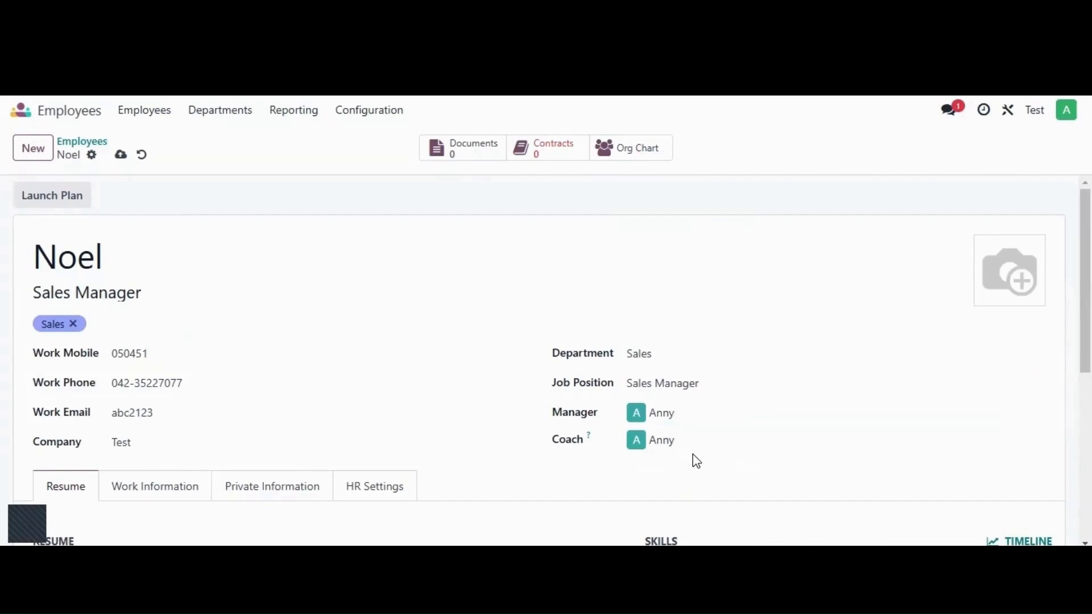
# Create a resume entry titled Sales Manager with the type Experience.
pyautogui.moveTo(1085, 307)
pyautogui.mouseDown()
pyautogui.moveTo(1085, 402)
pyautogui.moveTo(1085, 311)
pyautogui.mouseUp()
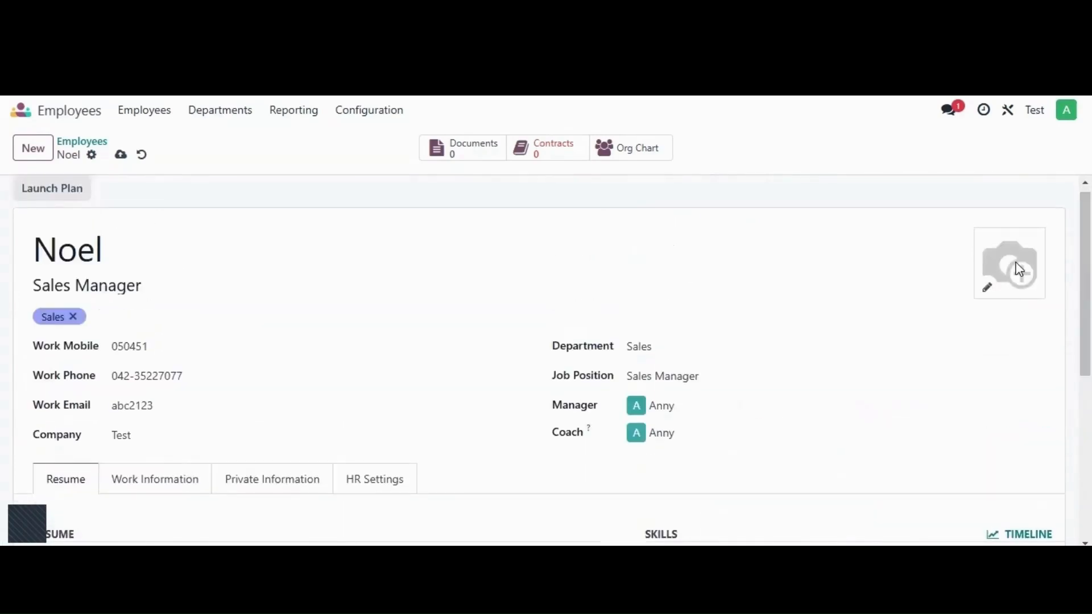
pyautogui.moveTo(1085, 285); pyautogui.dragTo(1085, 353)
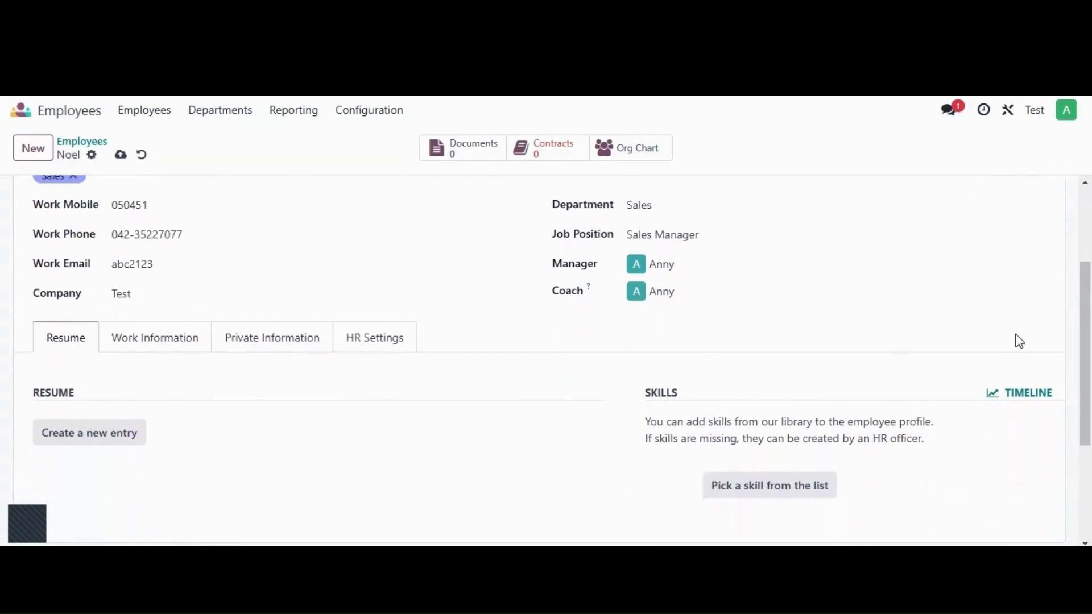
pyautogui.moveTo(1085, 316); pyautogui.dragTo(1085, 344)
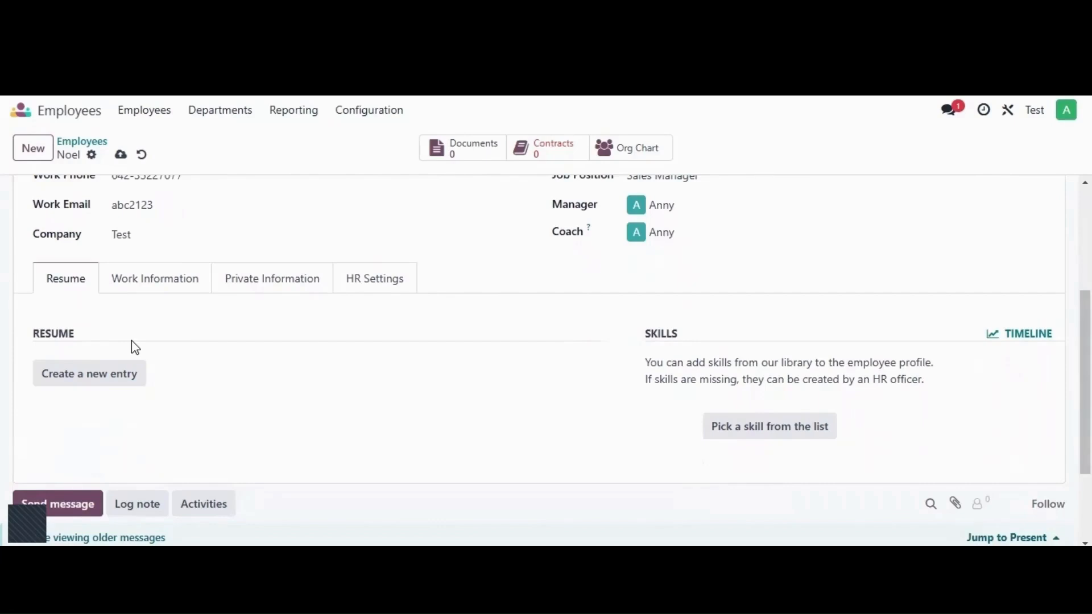
pyautogui.click(92, 377)
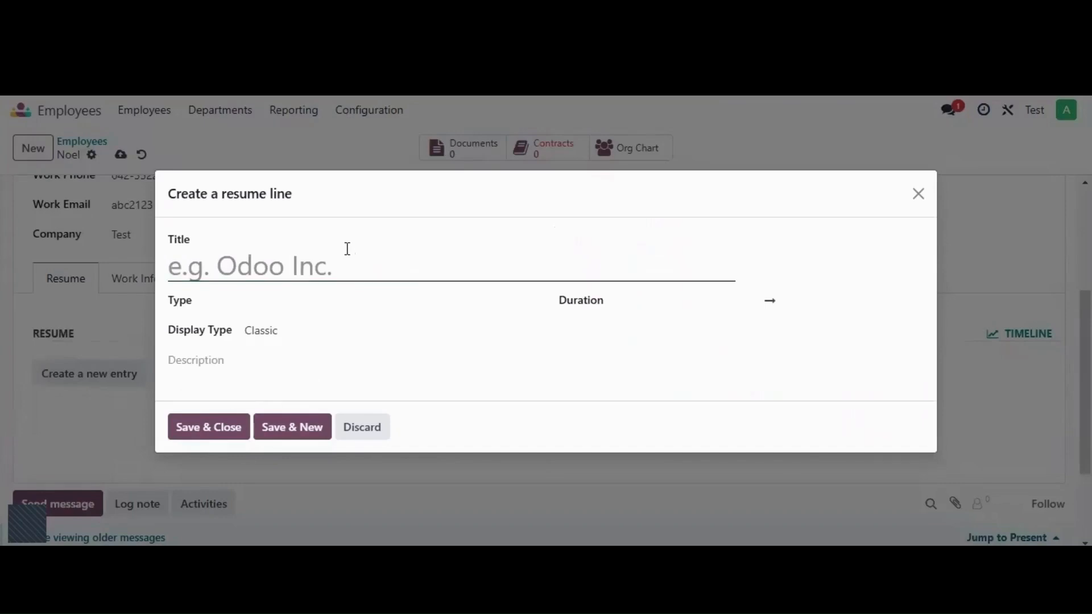
pyautogui.write('Sal')
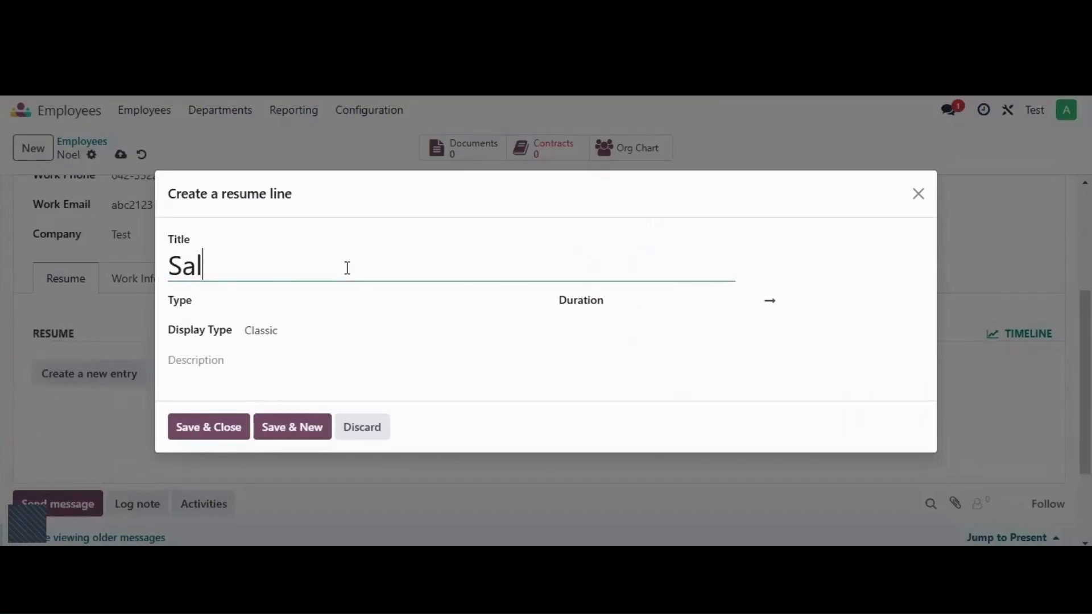
pyautogui.write('es Manager')
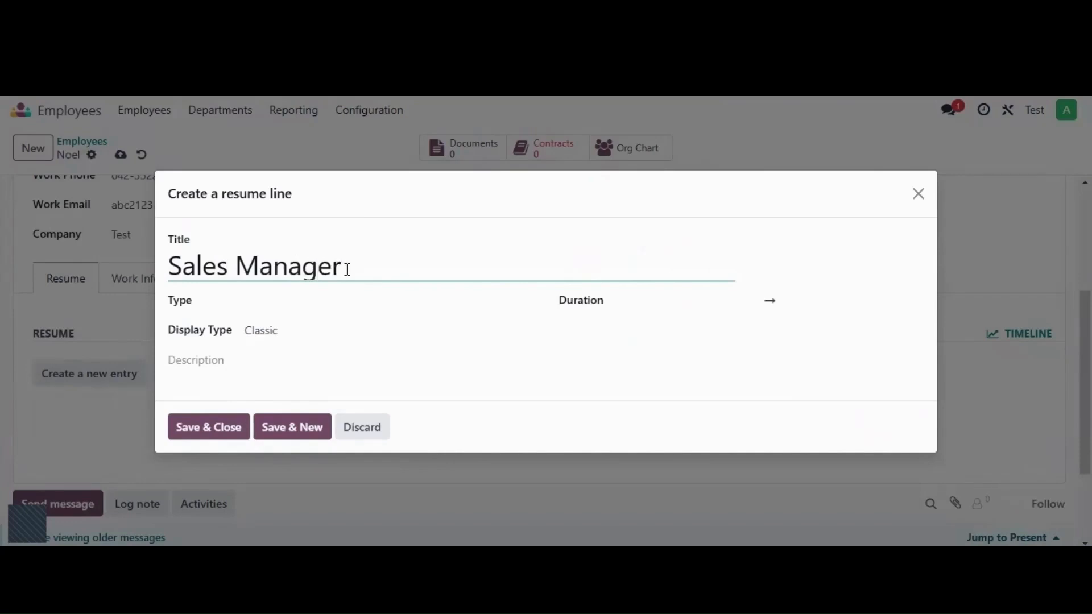
pyautogui.click(326, 299)
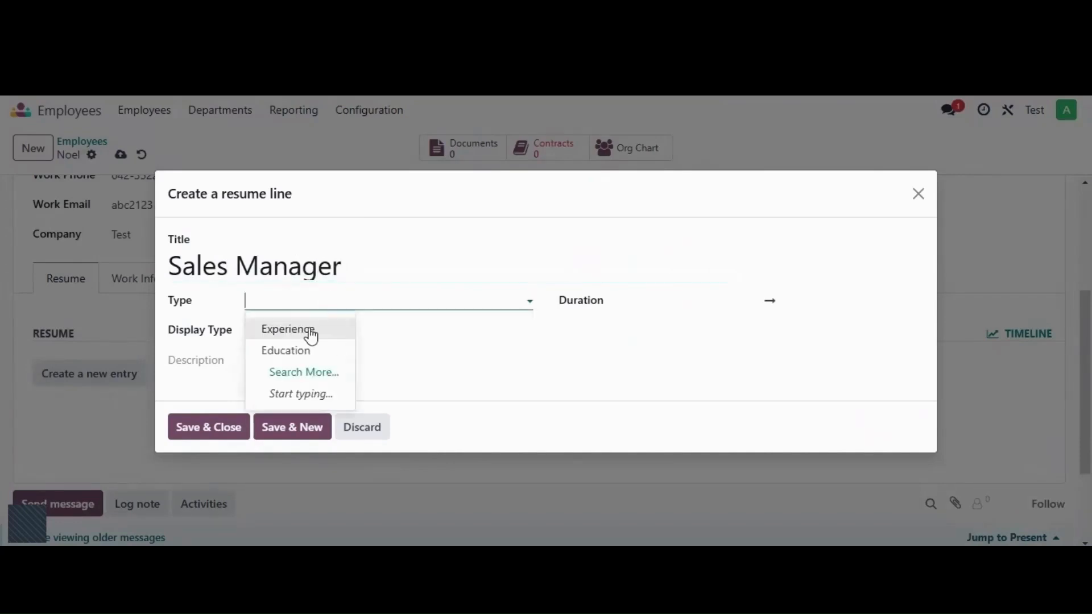
pyautogui.click(308, 334)
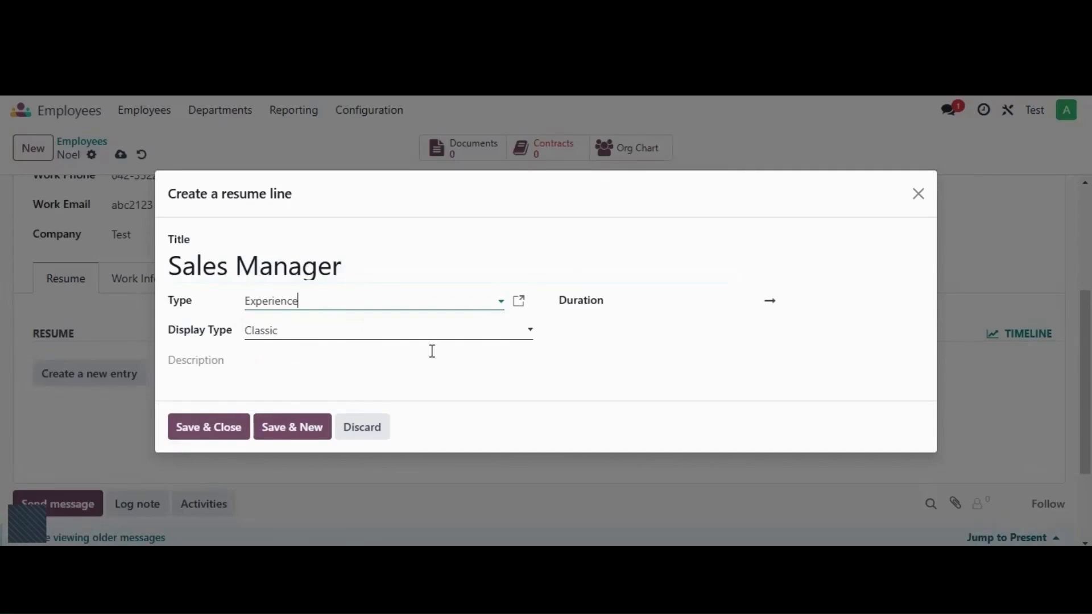
pyautogui.click(487, 366)
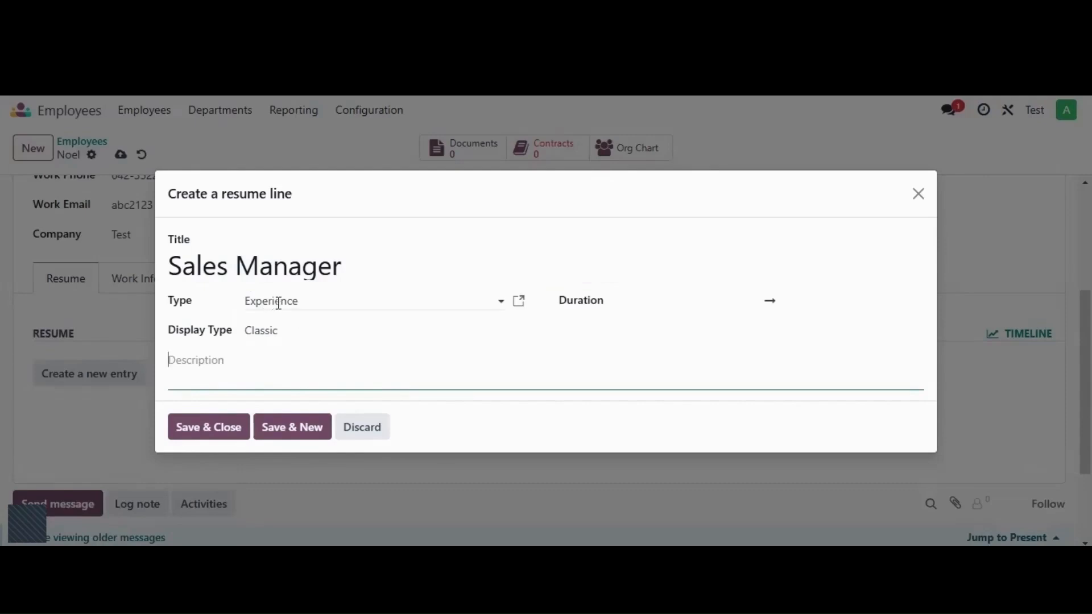
# Set the start date of the resume entry's duration to 02/01/2025.
pyautogui.click(648, 309)
pyautogui.click(86, 148)
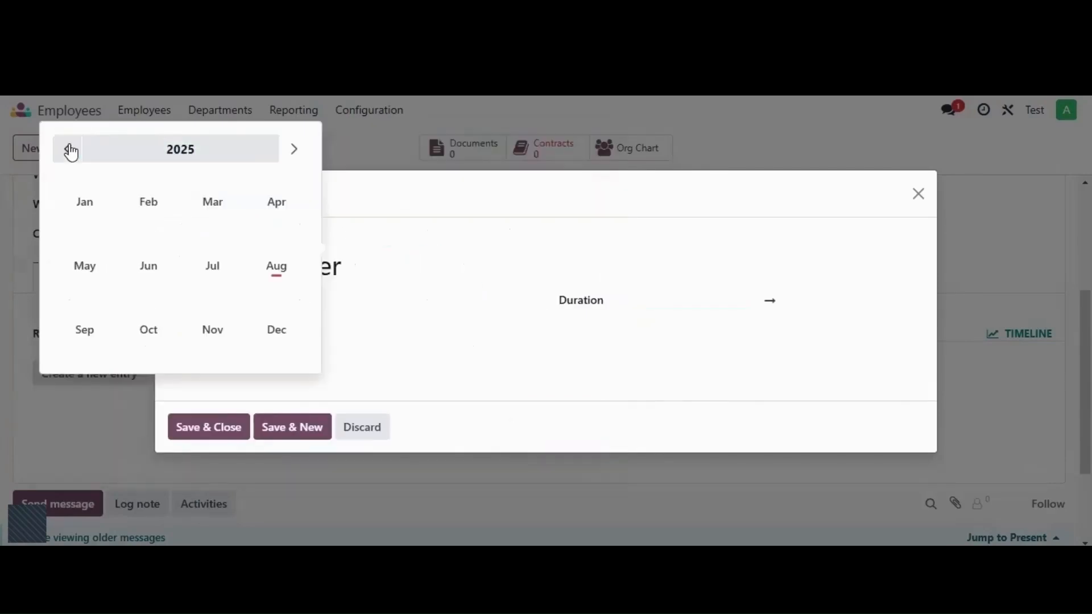
pyautogui.click(159, 201)
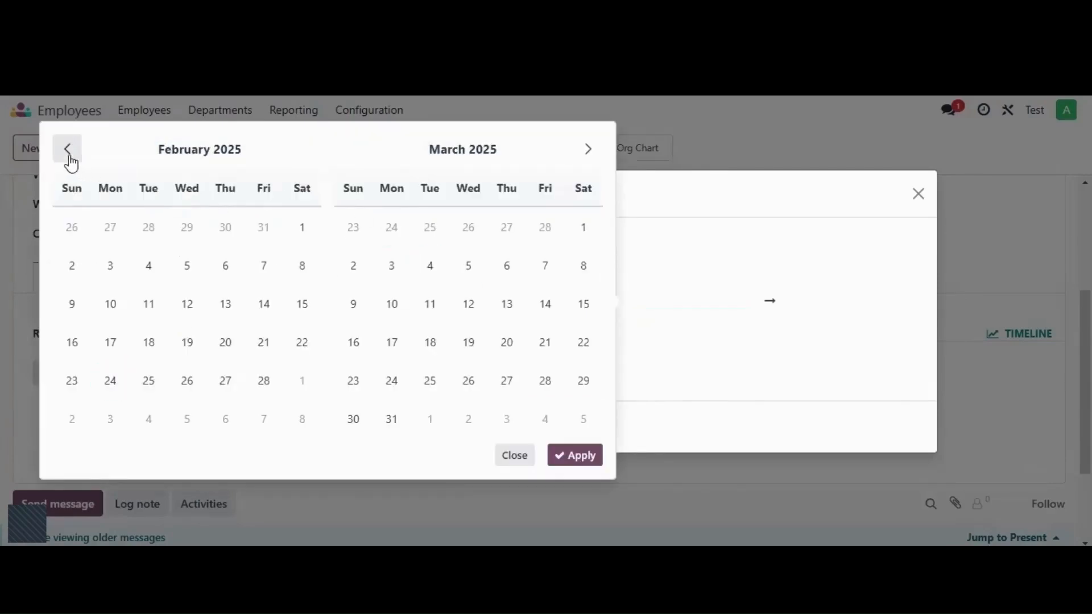
pyautogui.click(317, 237)
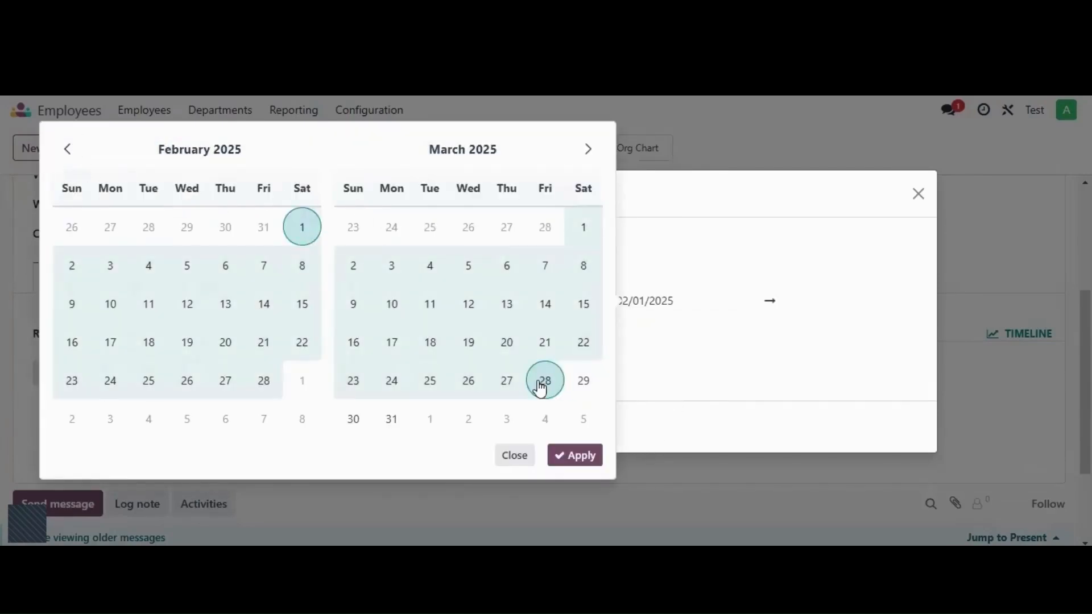
pyautogui.click(575, 455)
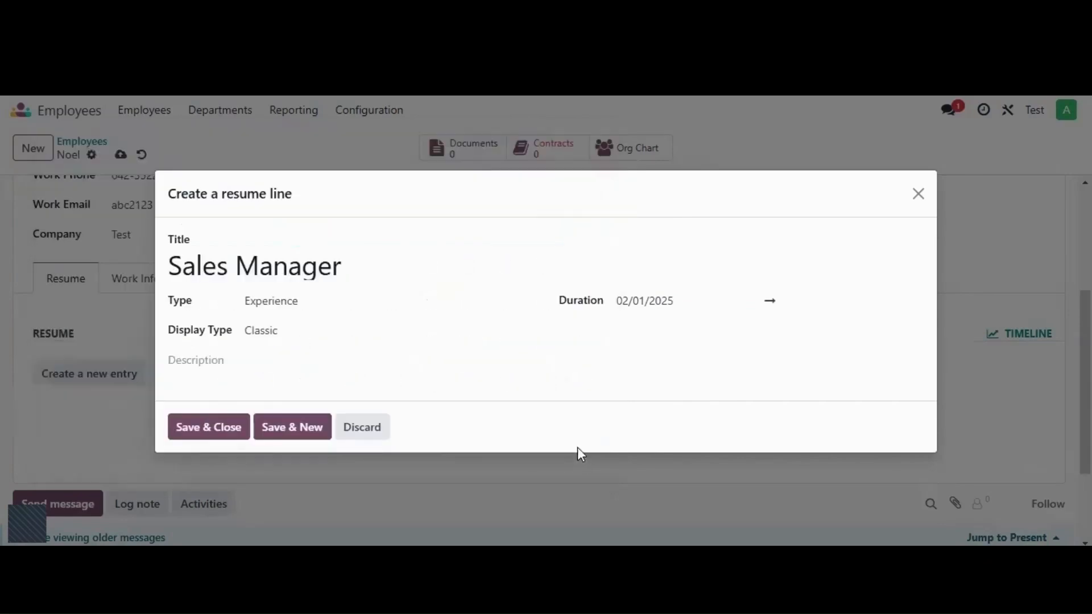
# Set the end date of the resume entry's duration to 03/29/2025.
pyautogui.click(782, 302)
pyautogui.click(575, 382)
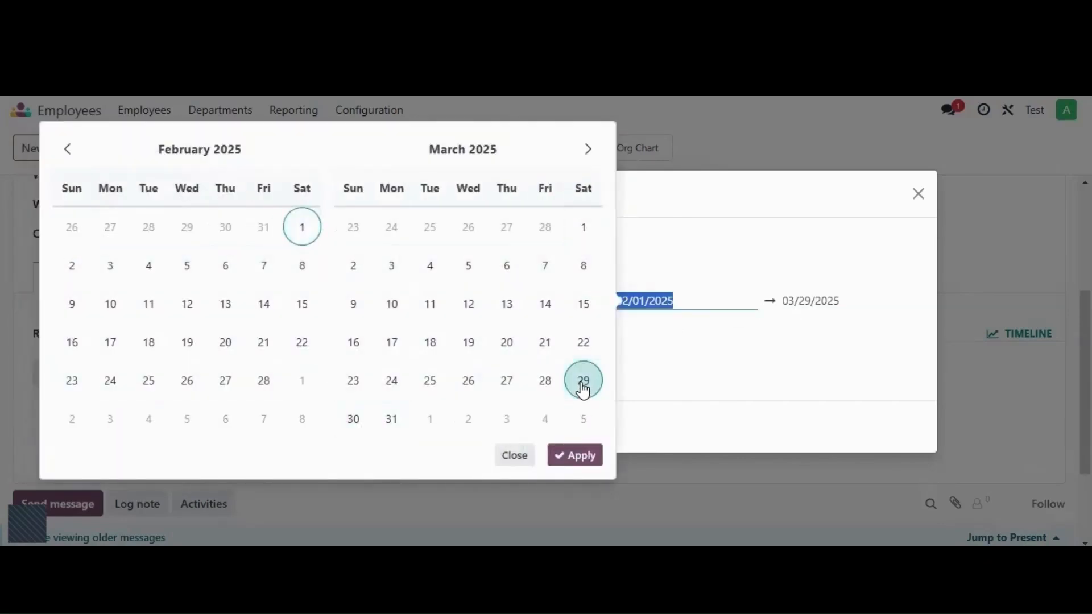
pyautogui.click(577, 455)
pyautogui.click(638, 364)
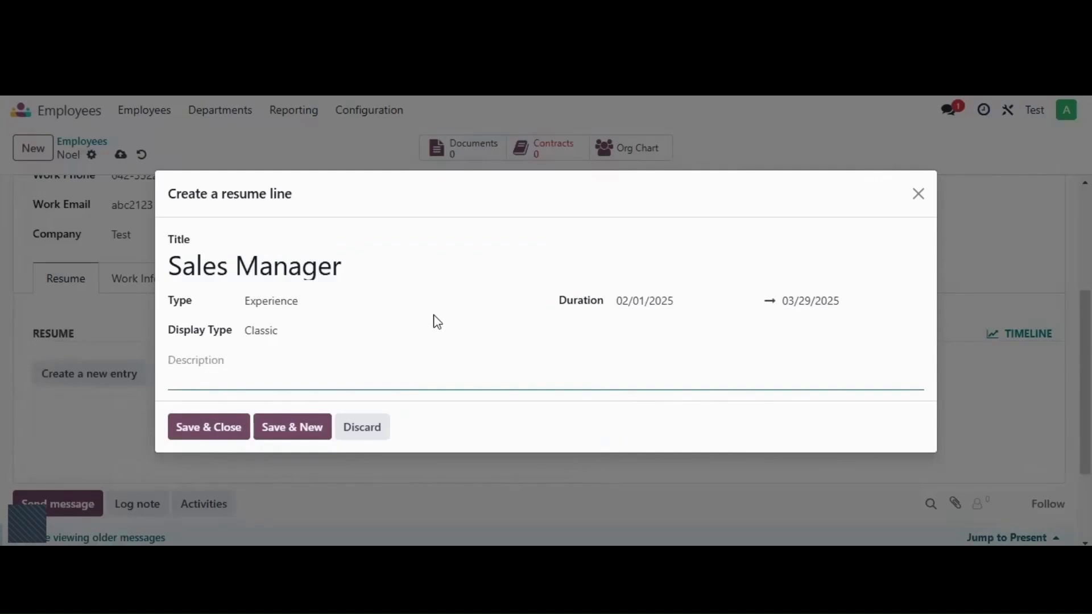
# Clear the end date of the resume entry, and save and close the entry.
pyautogui.click(817, 302)
pyautogui.press('BackSpace')
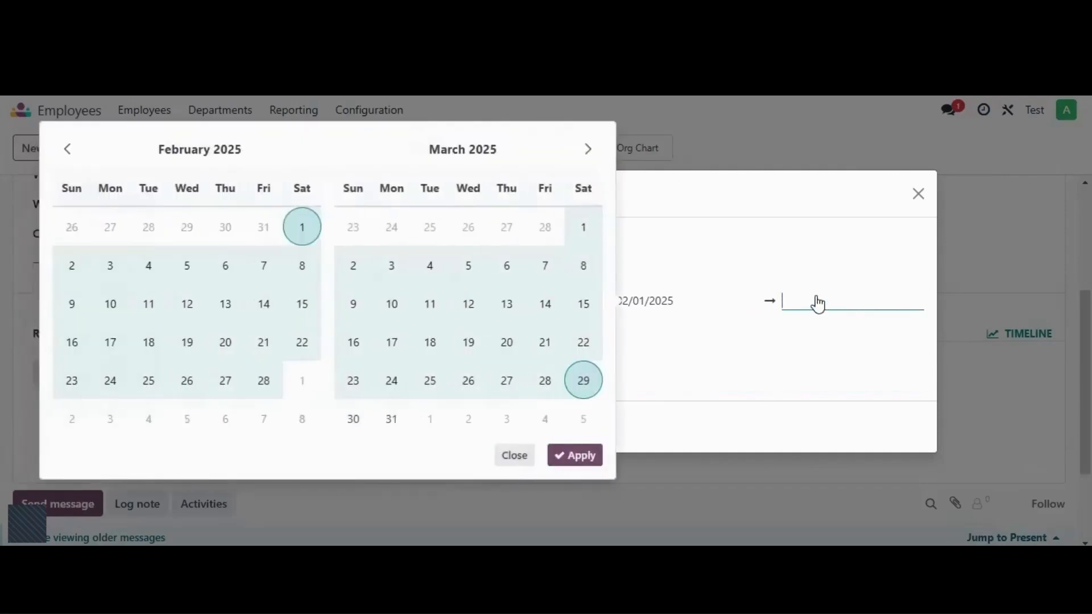
pyautogui.click(697, 351)
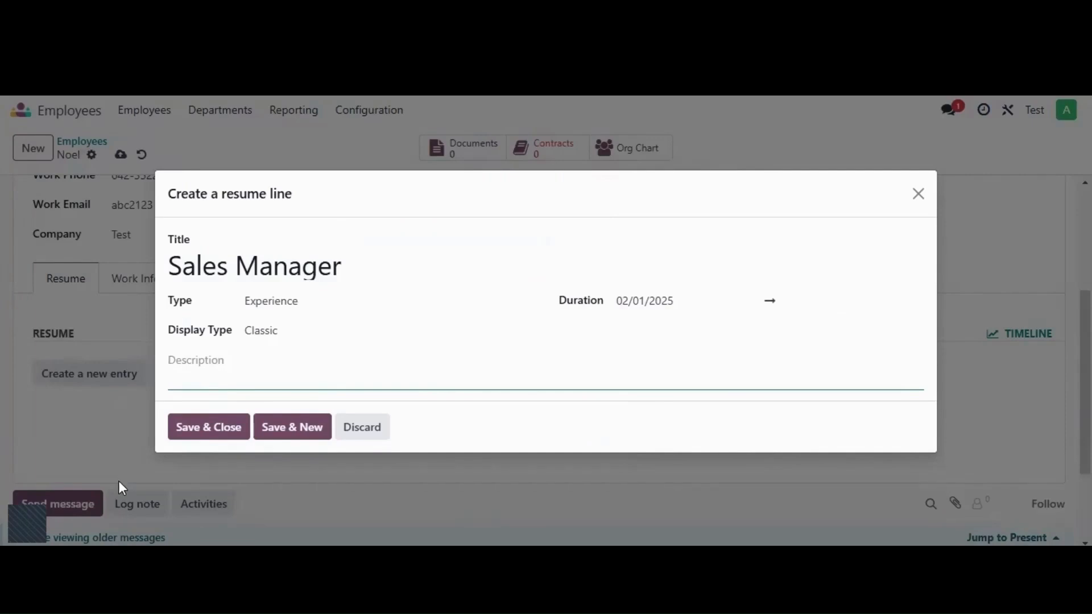
pyautogui.click(224, 423)
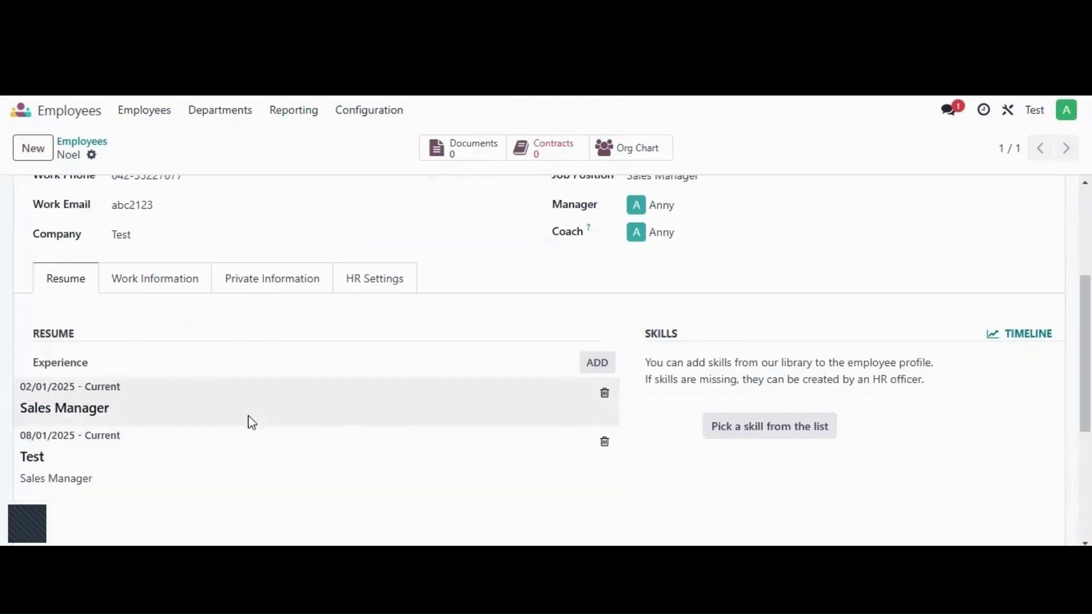
pyautogui.click(598, 362)
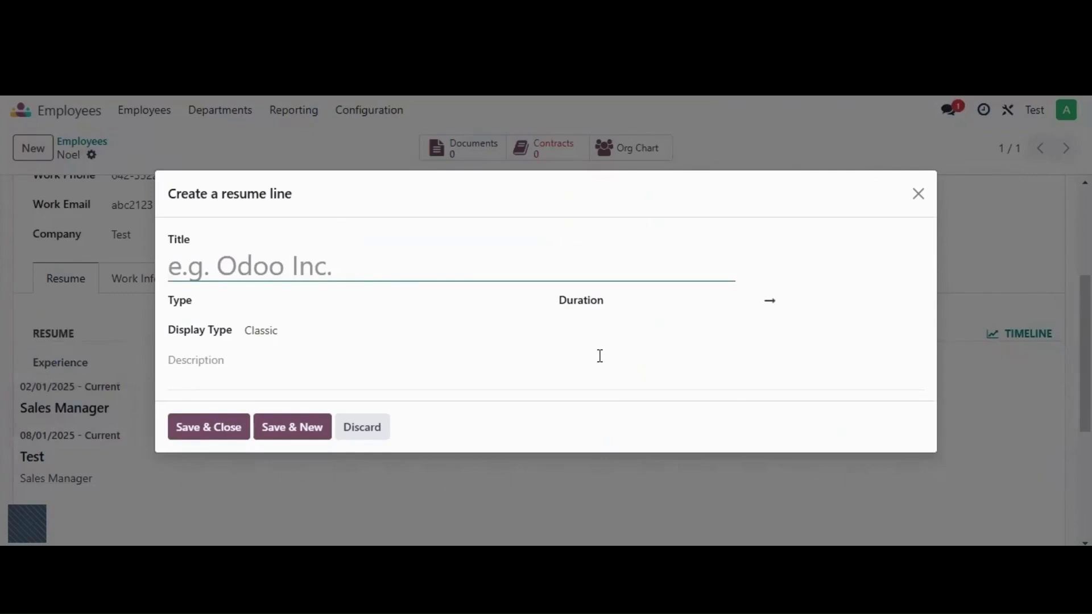
pyautogui.click(919, 194)
pyautogui.moveTo(1085, 405); pyautogui.dragTo(1085, 406)
pyautogui.moveTo(1085, 407); pyautogui.dragTo(1085, 430)
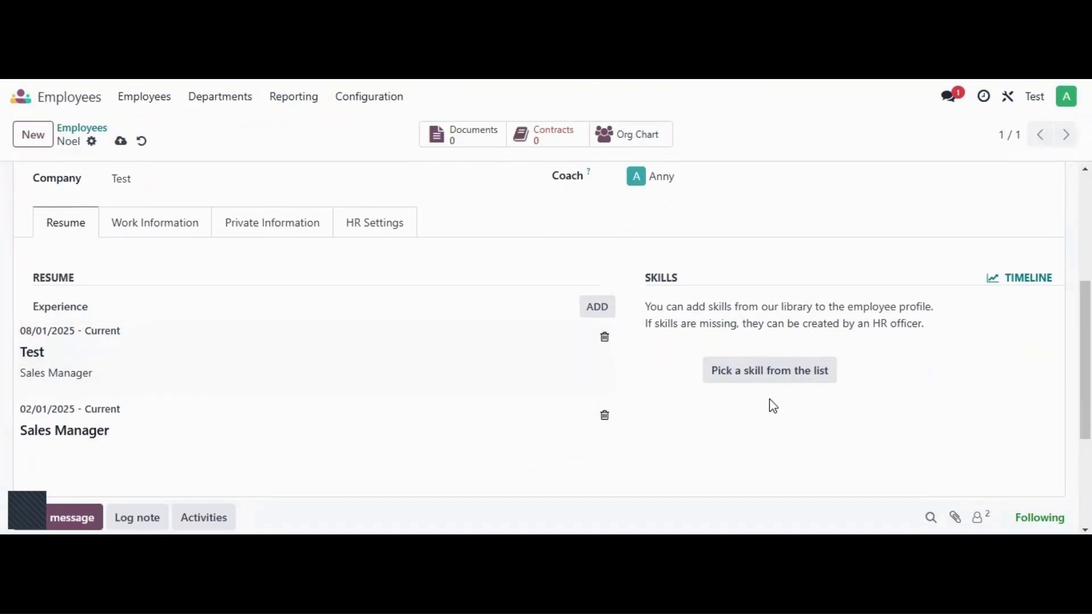
# Add the language skill French at skill level French (65%) to the employee, and save and close the entry.
pyautogui.click(750, 375)
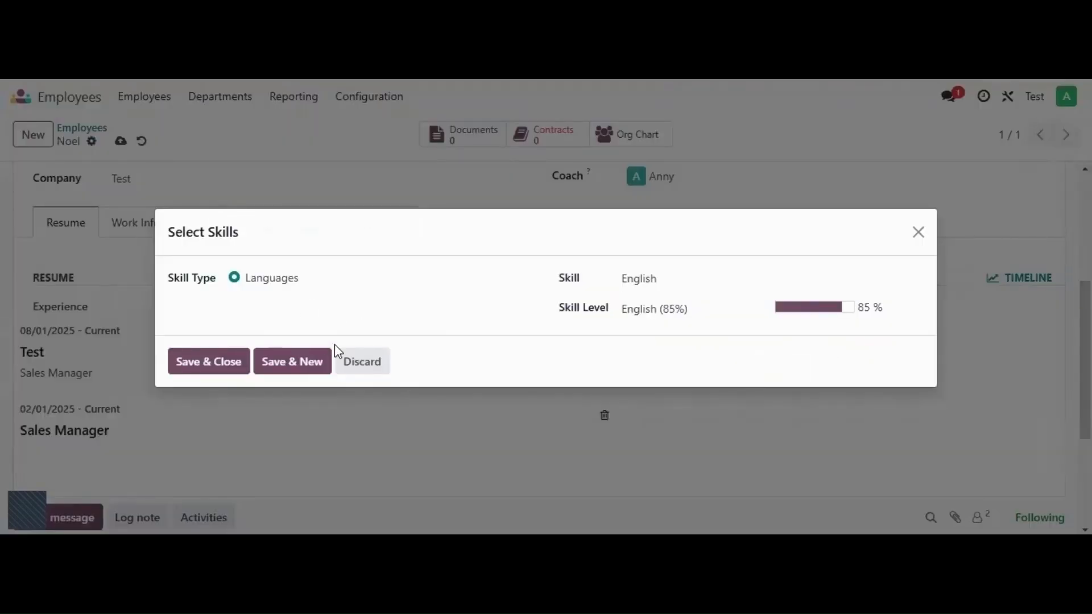
pyautogui.click(660, 278)
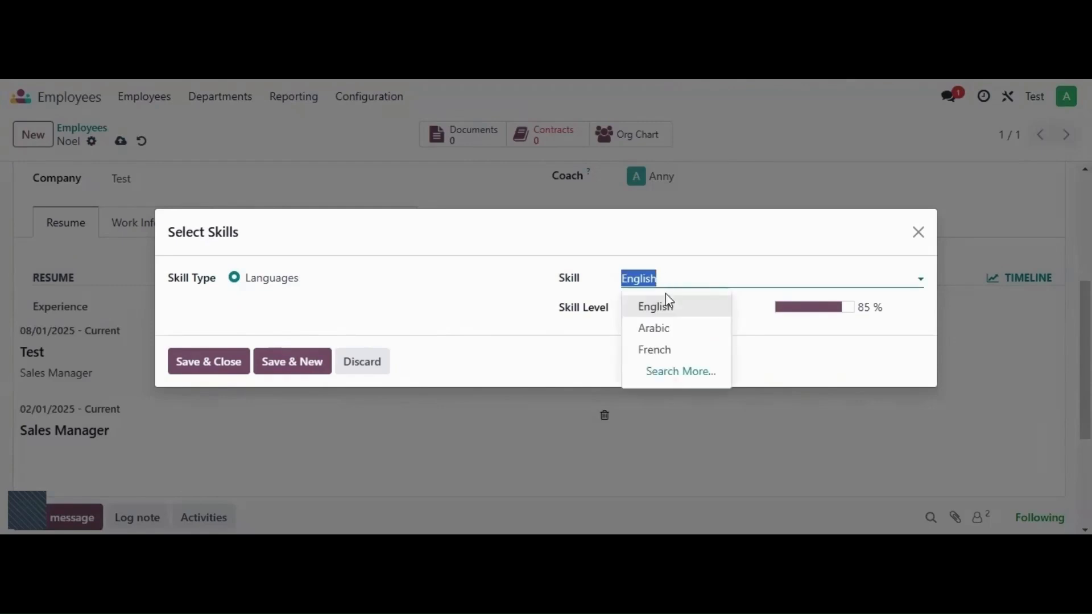
pyautogui.click(660, 351)
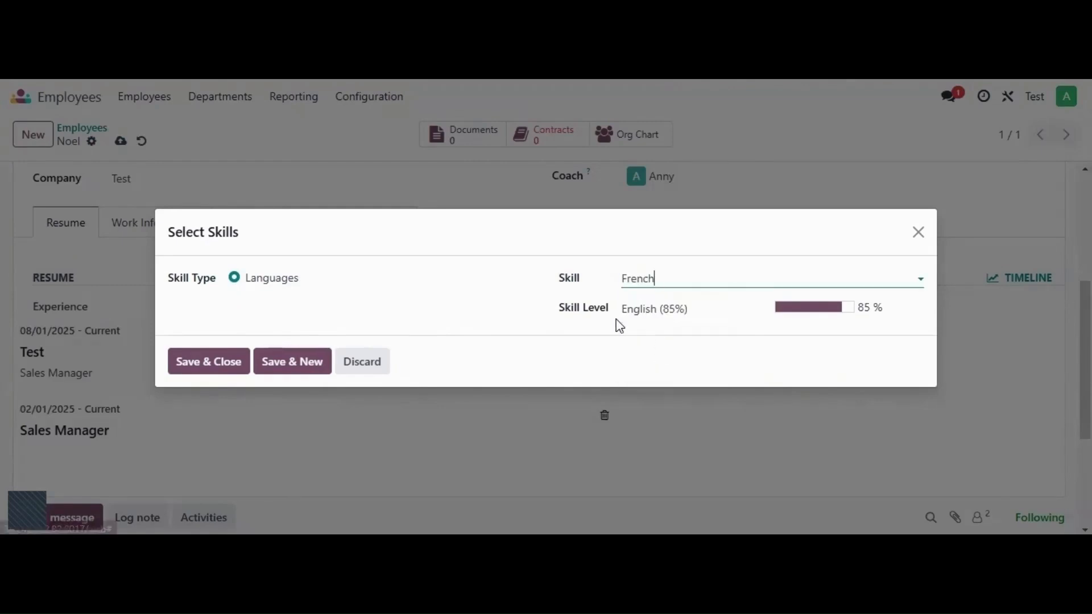
pyautogui.click(691, 307)
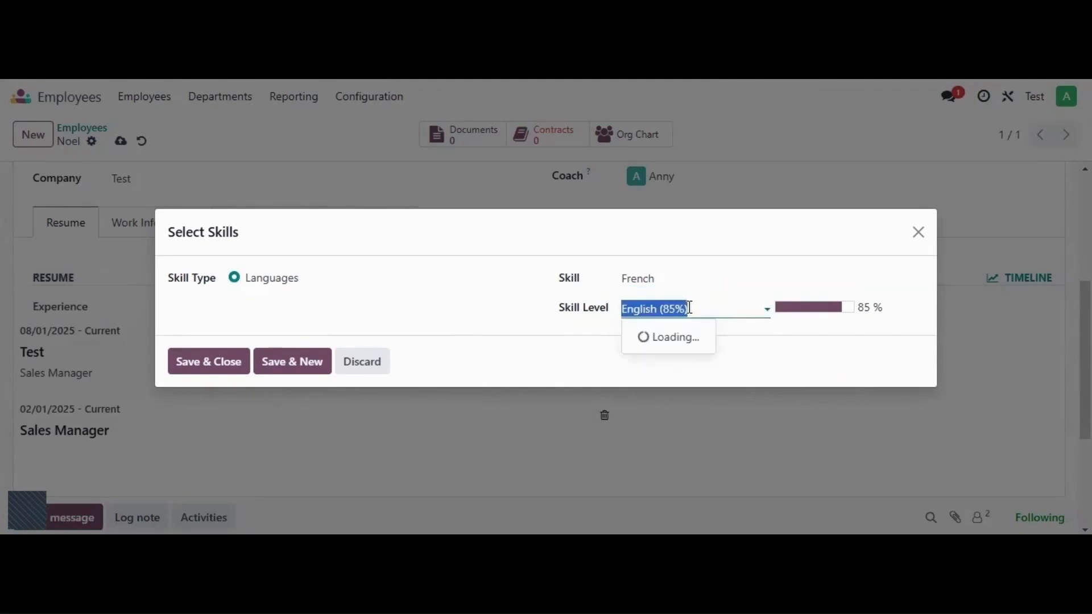
pyautogui.click(676, 358)
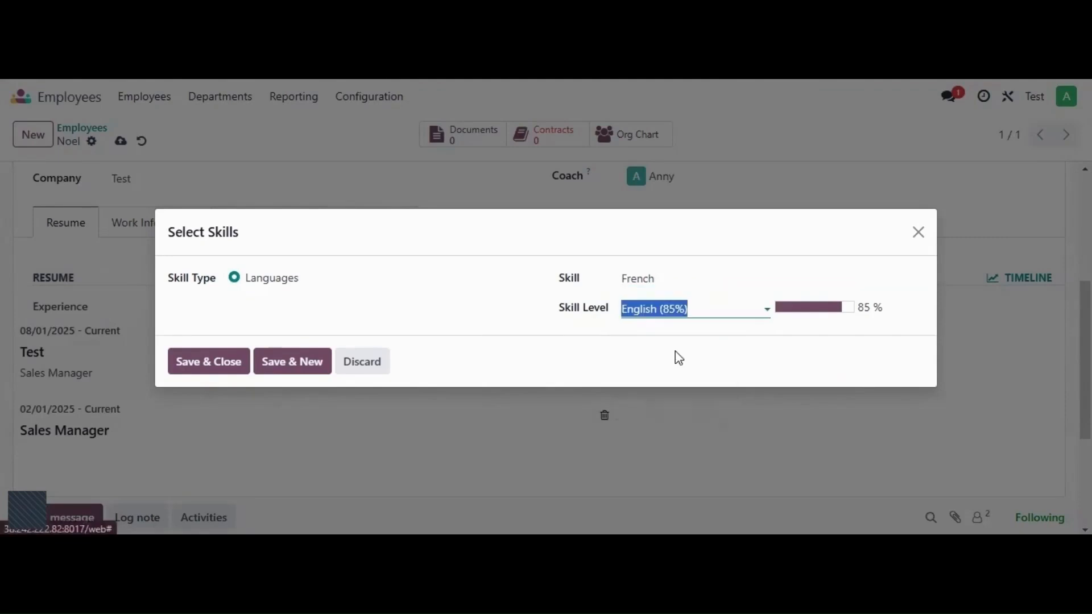
pyautogui.click(230, 361)
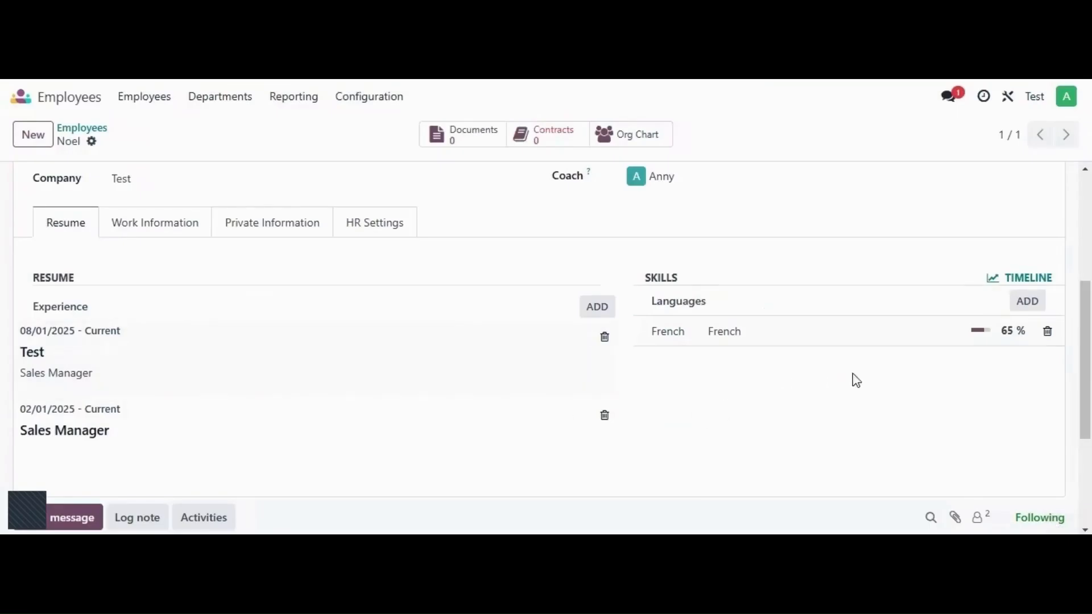
# Add the language skill English at skill level English (85%) to the employee, and save and close the entry.
pyautogui.click(1023, 310)
pyautogui.click(670, 284)
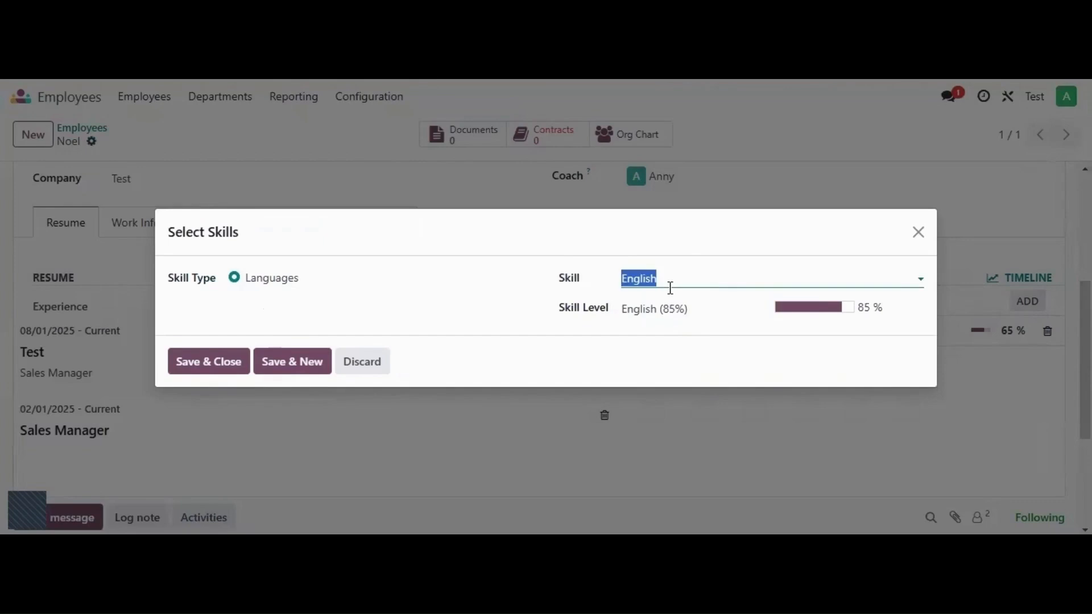
pyautogui.click(479, 309)
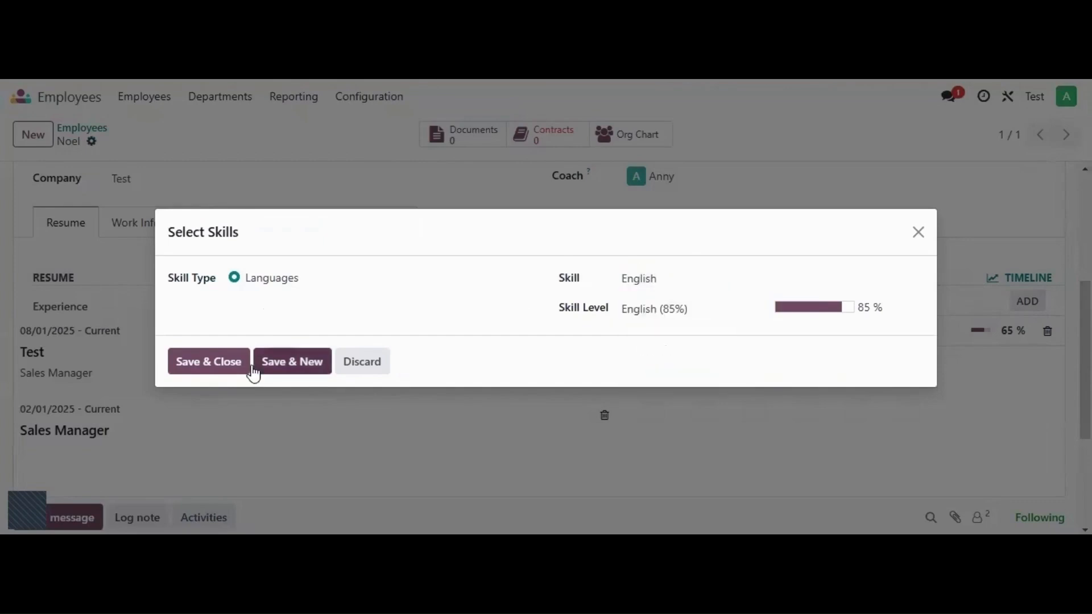
pyautogui.click(206, 370)
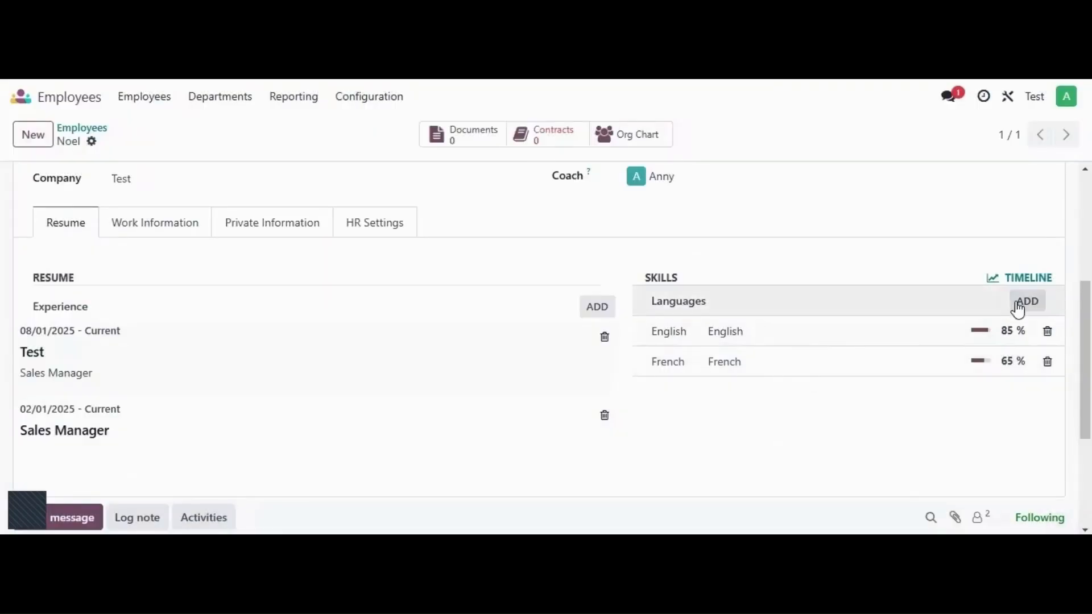
# Add the language skill Arabic at skill level Arabic (30%) to the employee, and save and close the entry.
pyautogui.click(1030, 302)
pyautogui.click(645, 281)
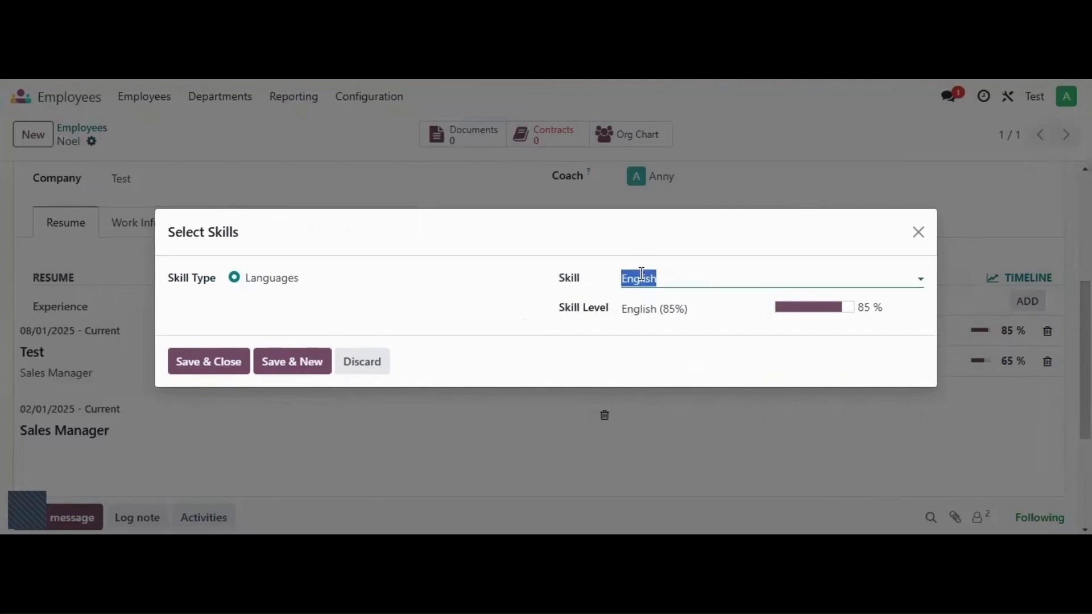
pyautogui.click(670, 330)
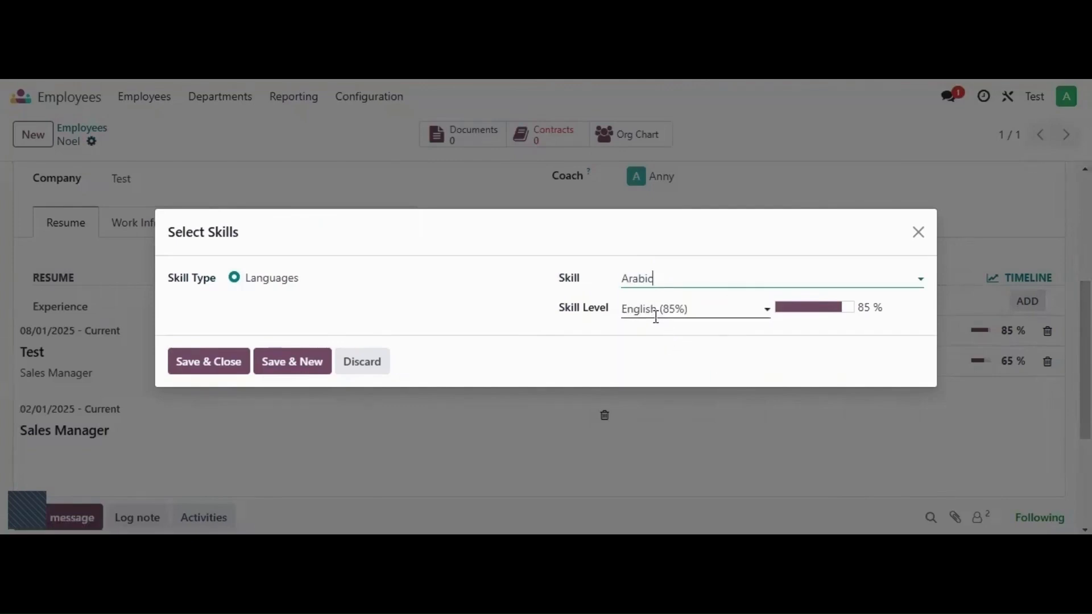
pyautogui.click(655, 311)
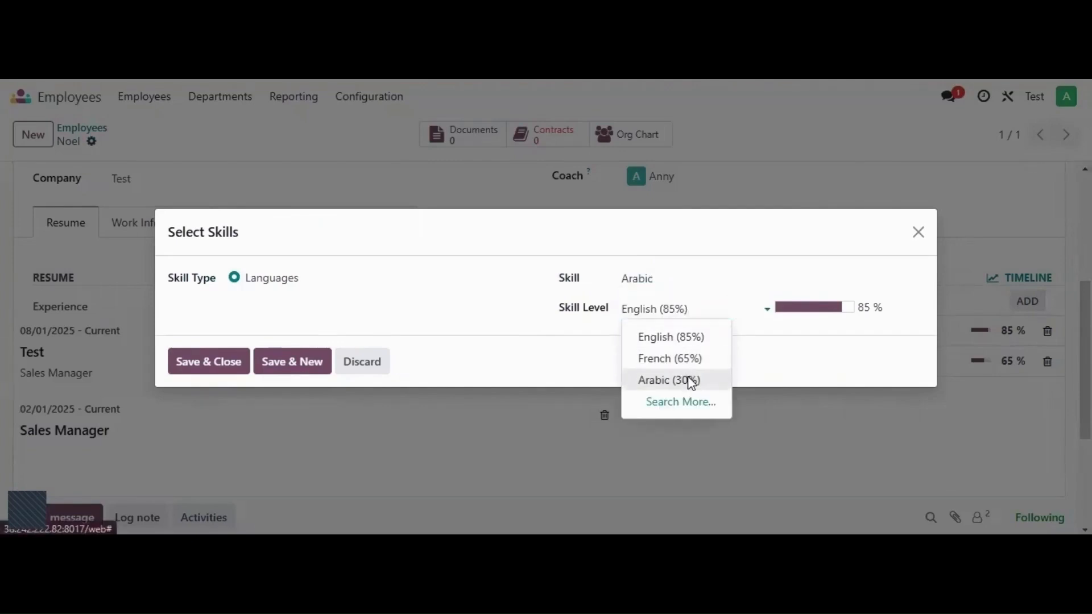
pyautogui.click(690, 384)
pyautogui.click(177, 369)
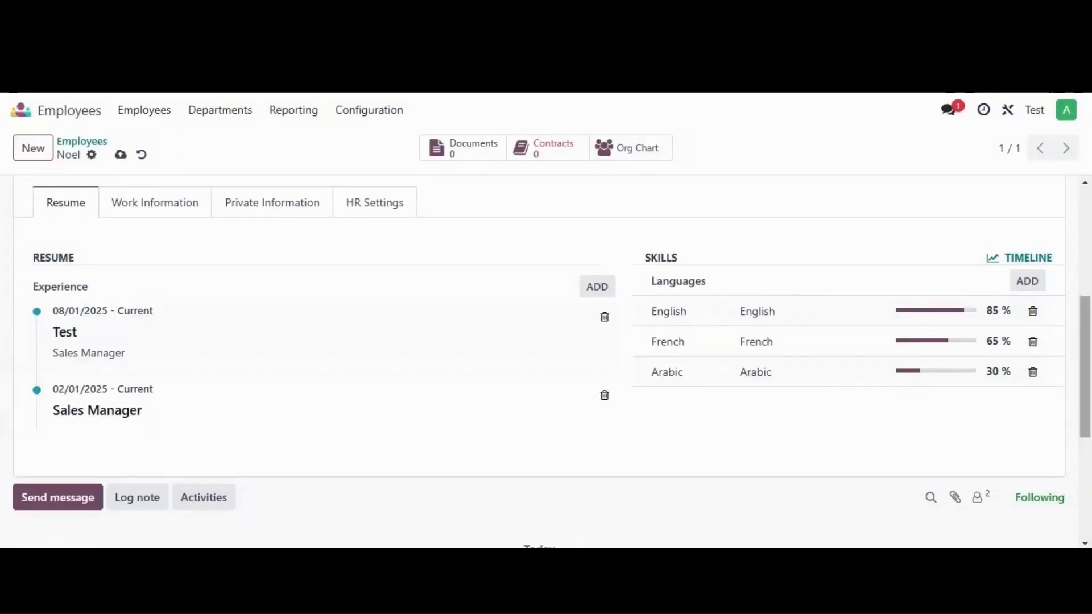
# Review the employee's work information and private information, including the schedule, private contact, education, work permit and citizenship sections.
pyautogui.scroll(1, 501, 450)
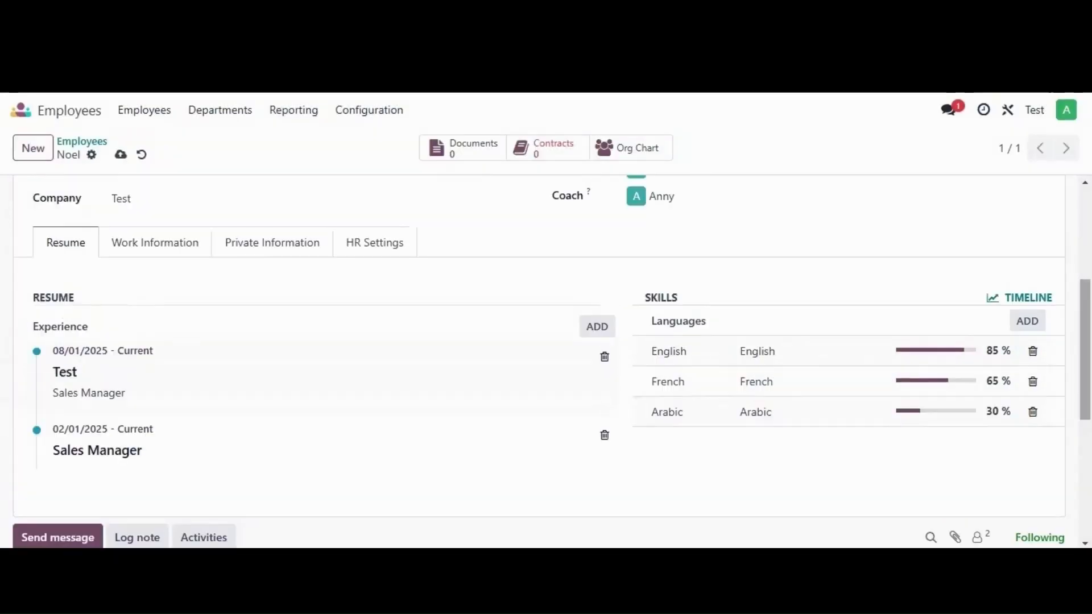
pyautogui.click(163, 251)
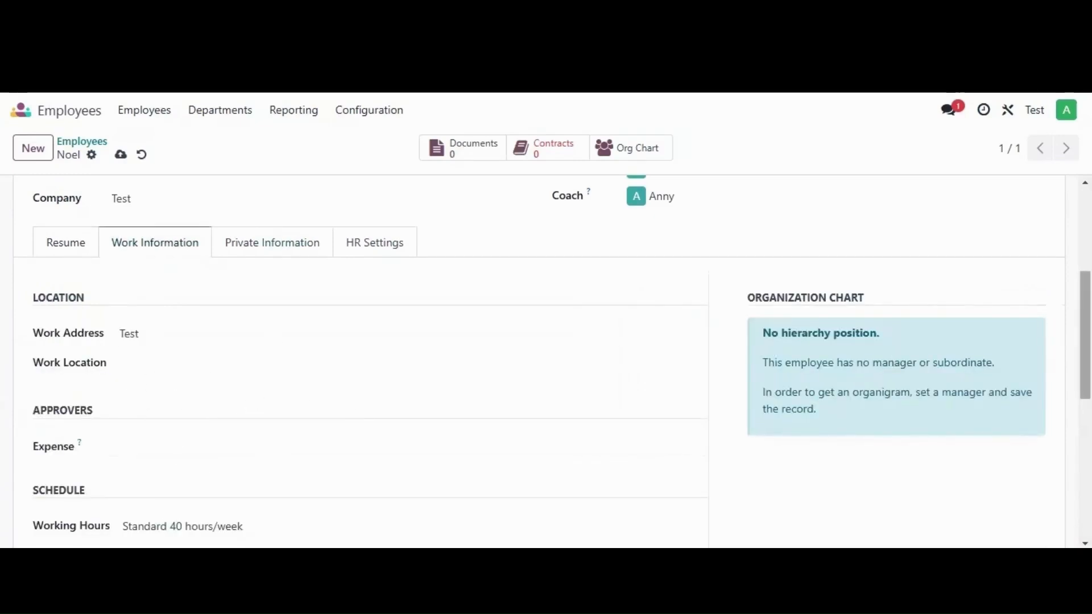
pyautogui.scroll(-2, 1009, 338)
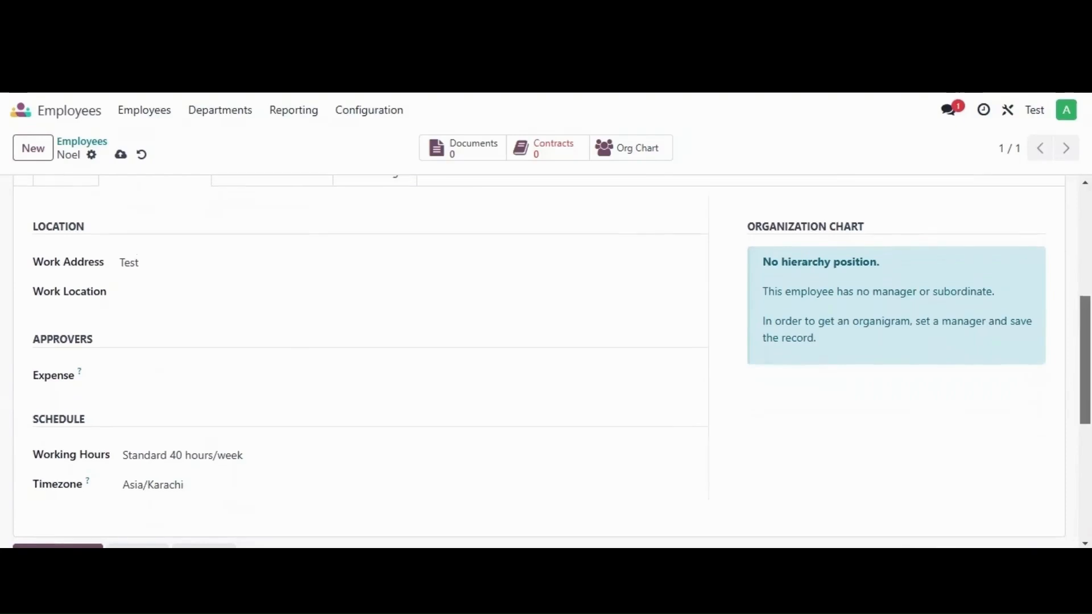
pyautogui.scroll(4, 1085, 361)
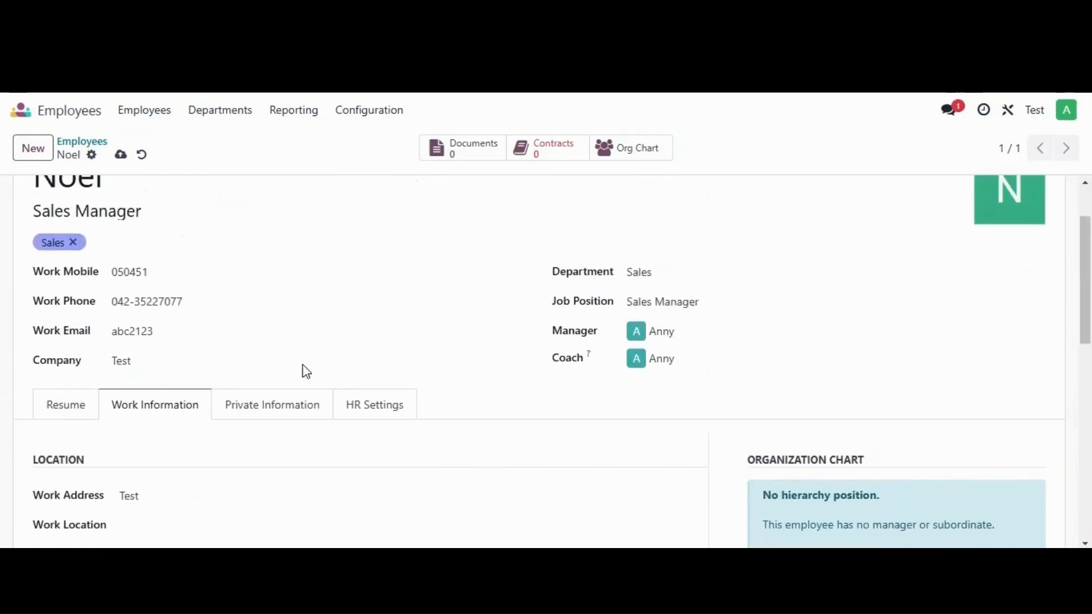
pyautogui.click(241, 412)
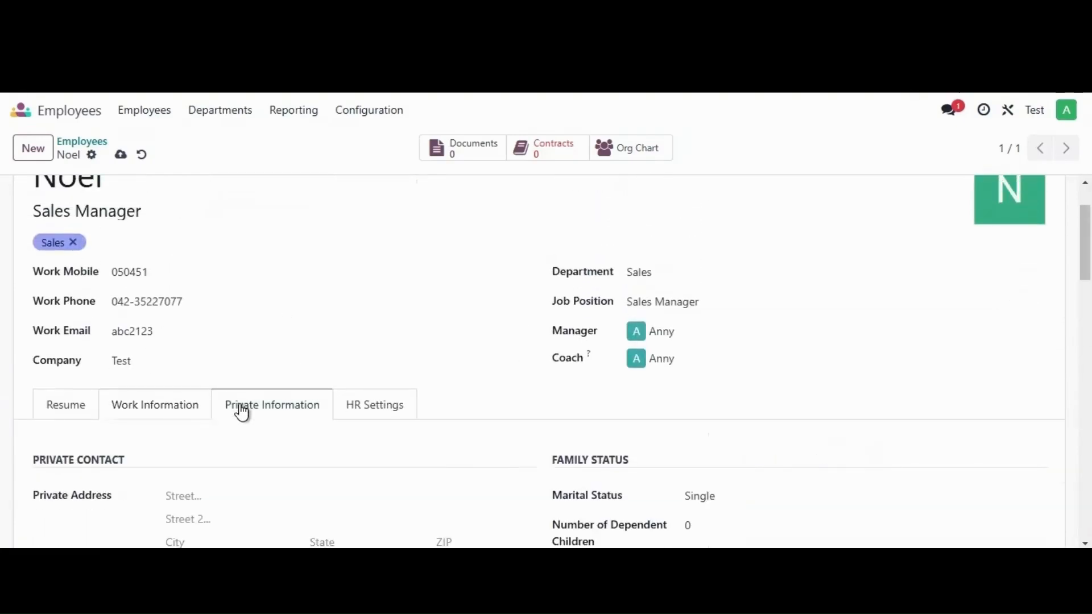
pyautogui.scroll(-3, 1085, 362)
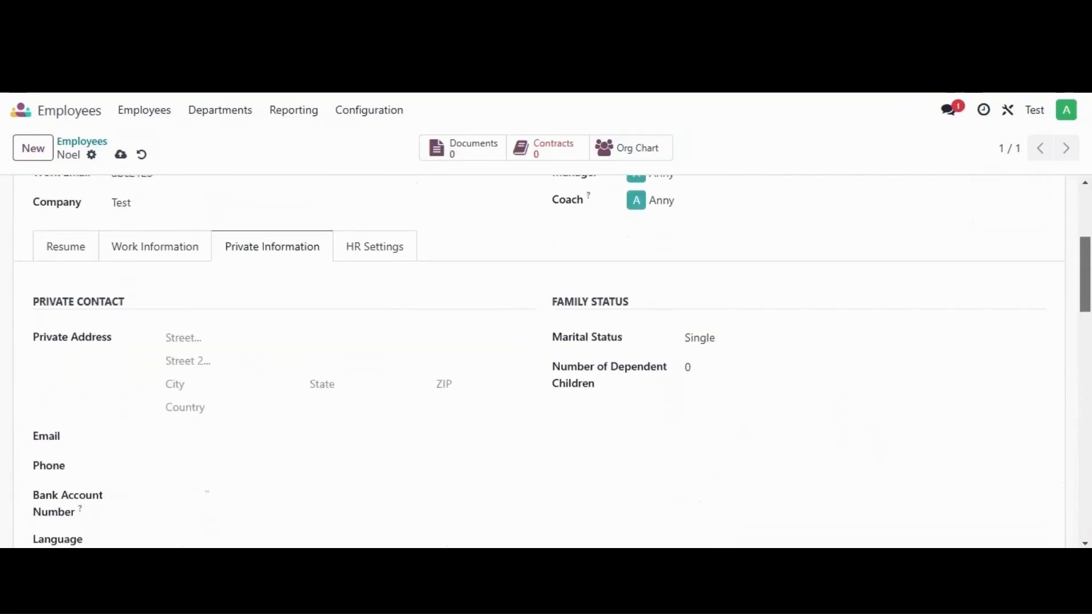
pyautogui.scroll(-2, 539, 364)
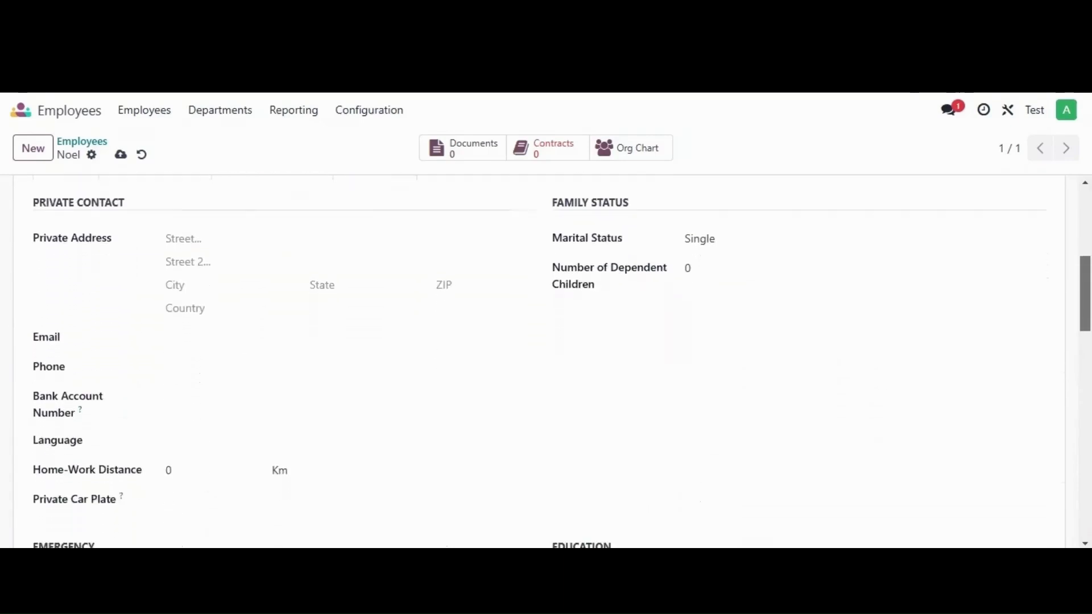
pyautogui.scroll(-6, 539, 364)
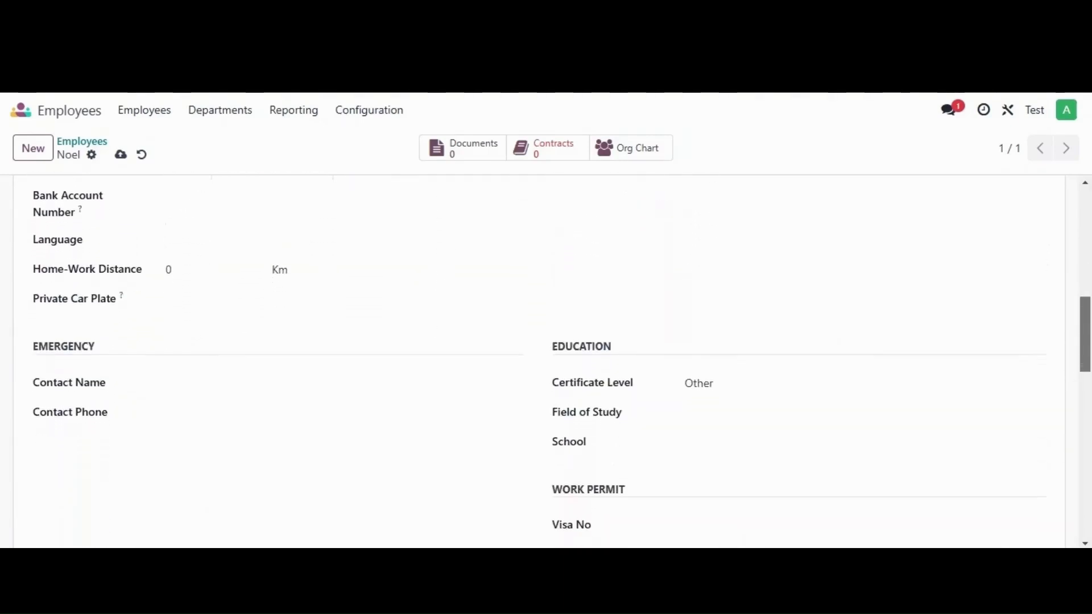
pyautogui.scroll(-1, 539, 364)
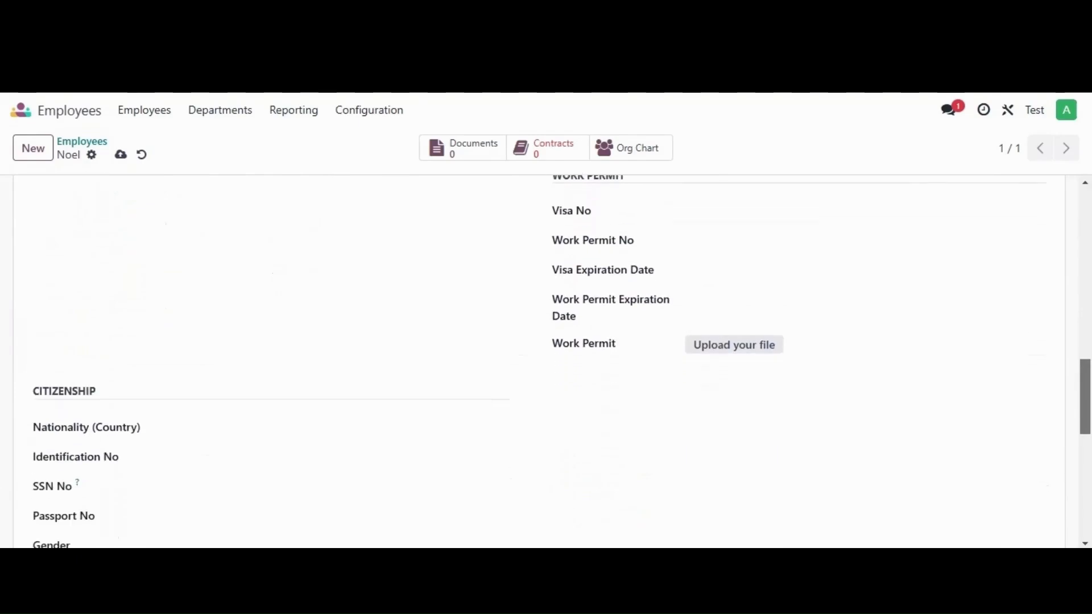
pyautogui.scroll(11, 539, 364)
pyautogui.scroll(-1, 540, 363)
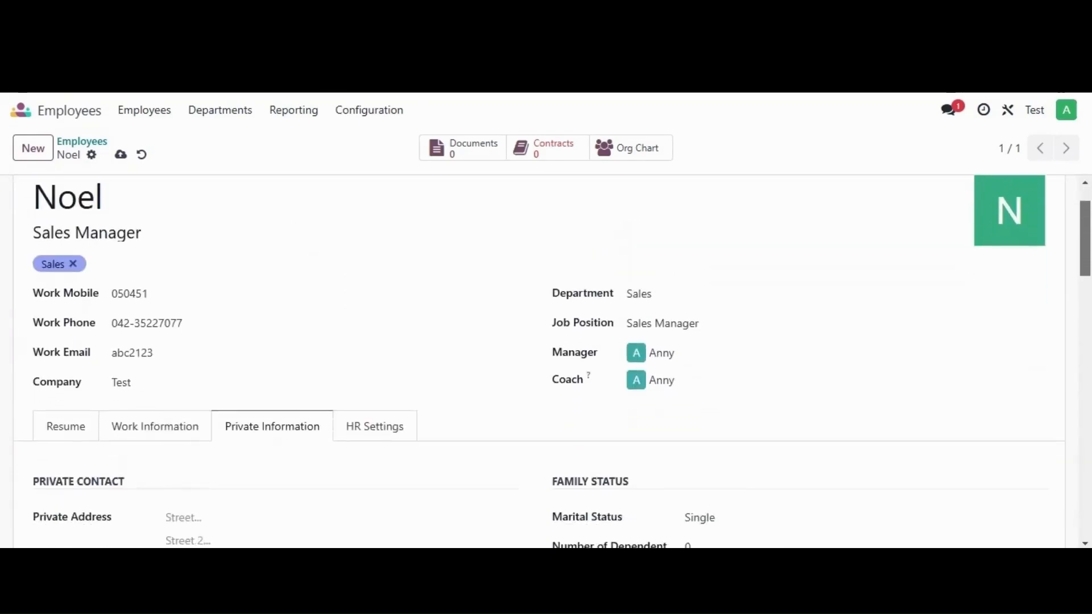
pyautogui.moveTo(1086, 250); pyautogui.dragTo(1085, 253)
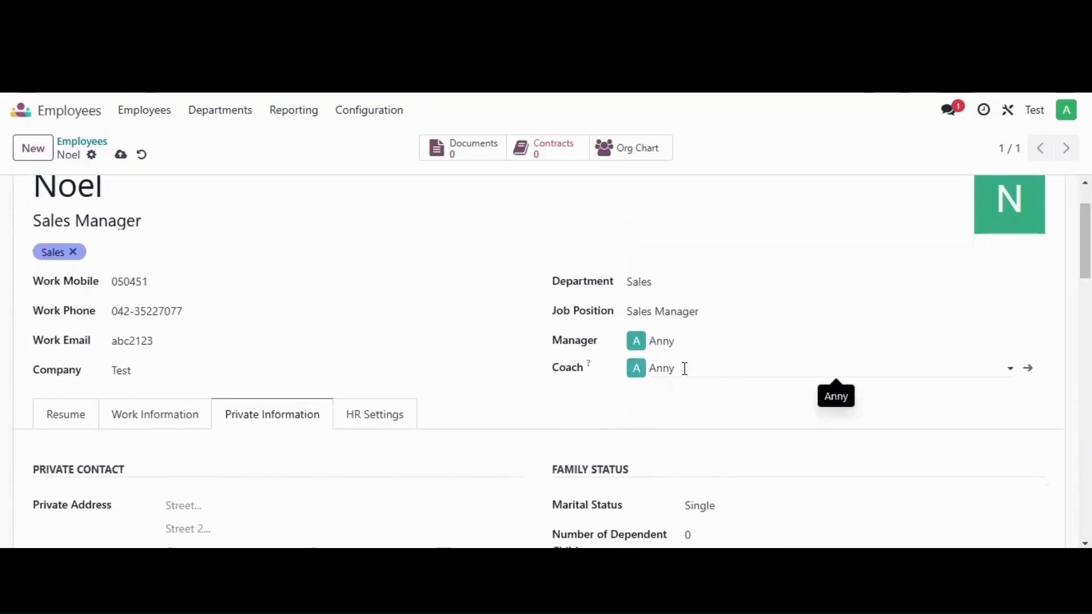
# In the employee's HR settings, check the available employee types and enter the badge ID.
pyautogui.click(383, 420)
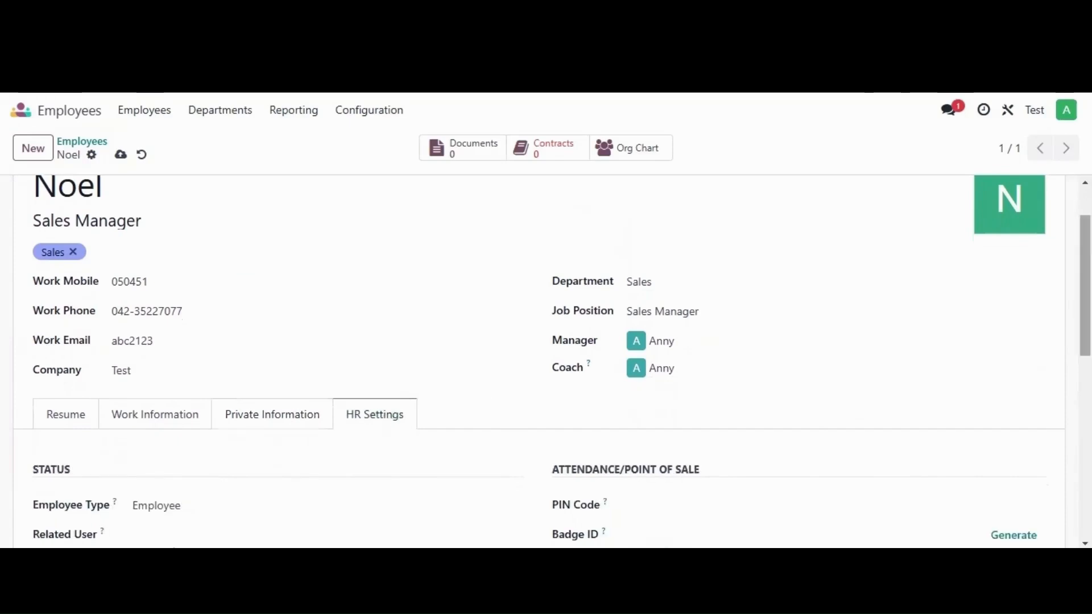
pyautogui.scroll(-1, 373, 441)
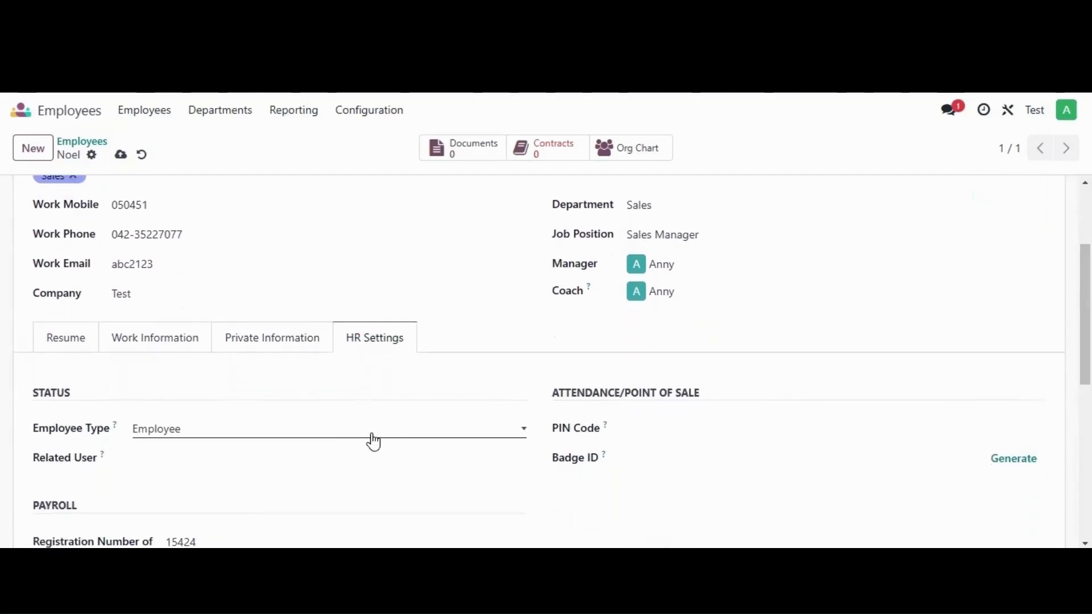
pyautogui.click(320, 433)
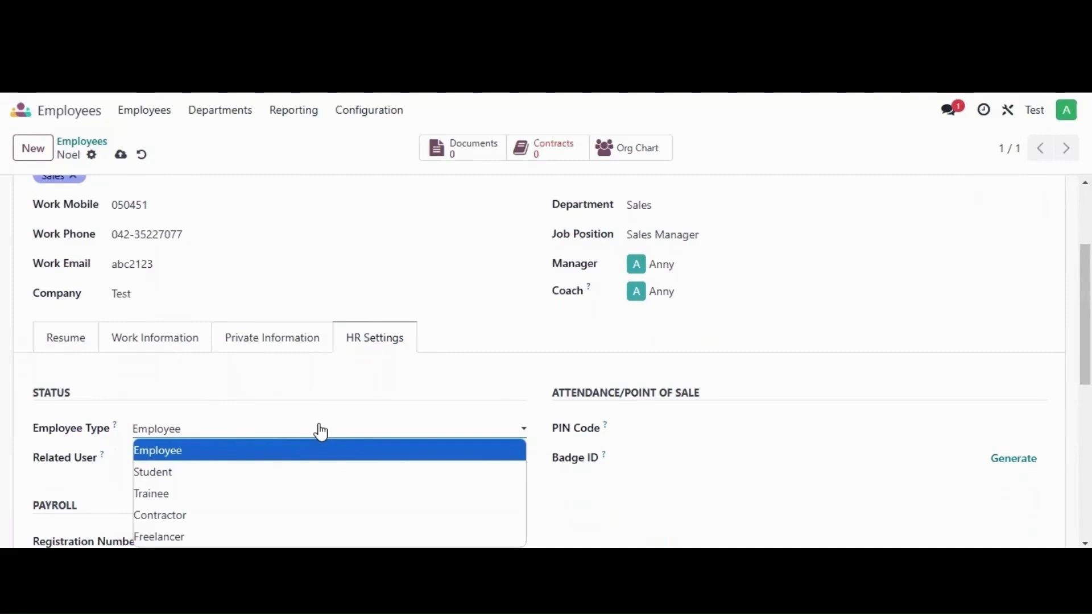
pyautogui.click(237, 380)
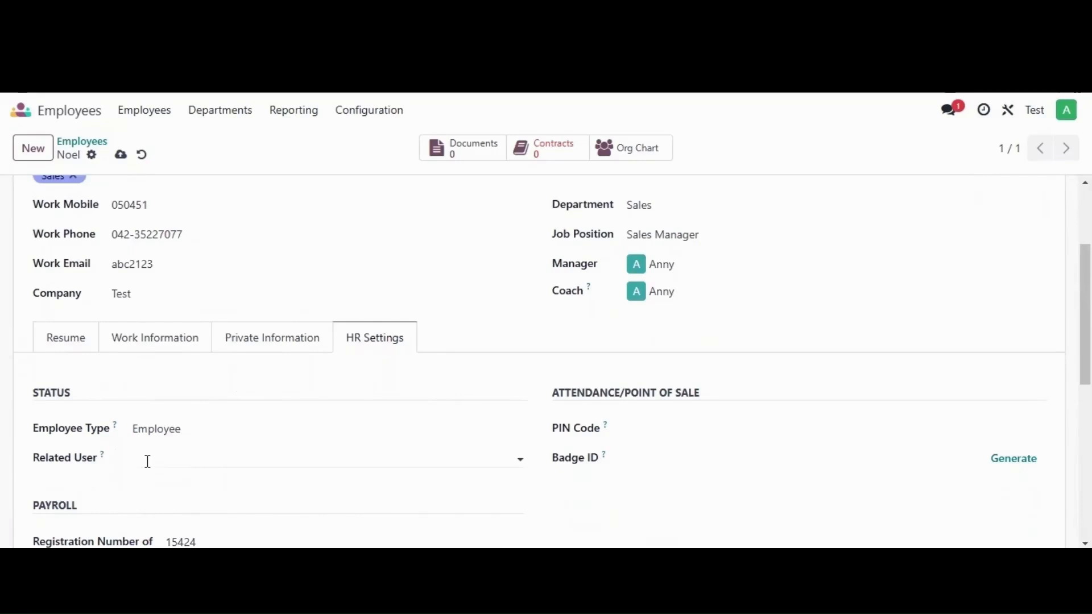
pyautogui.scroll(-1, 699, 410)
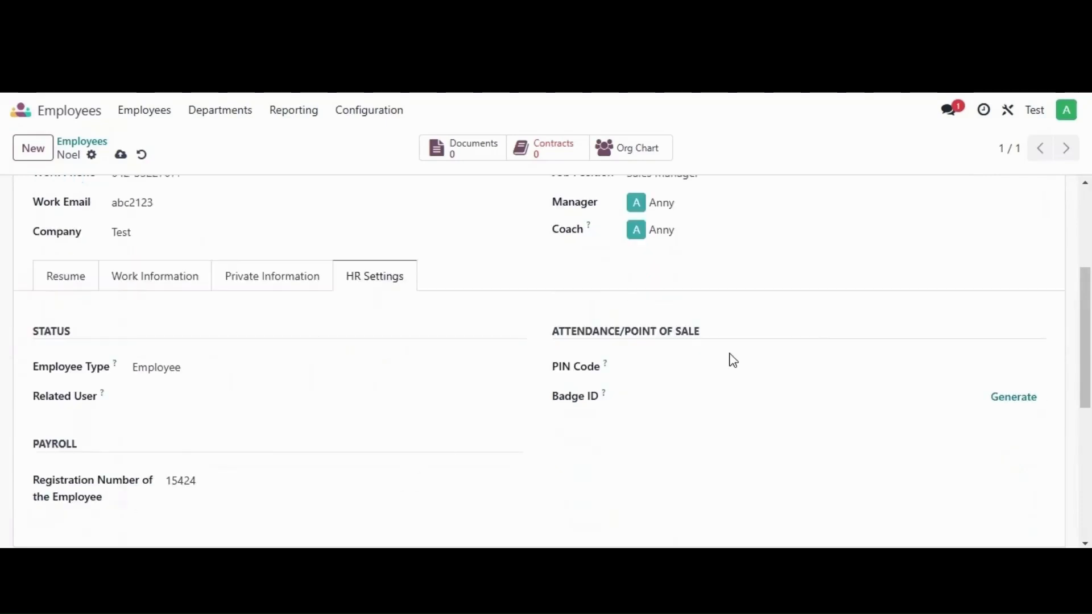
pyautogui.click(694, 400)
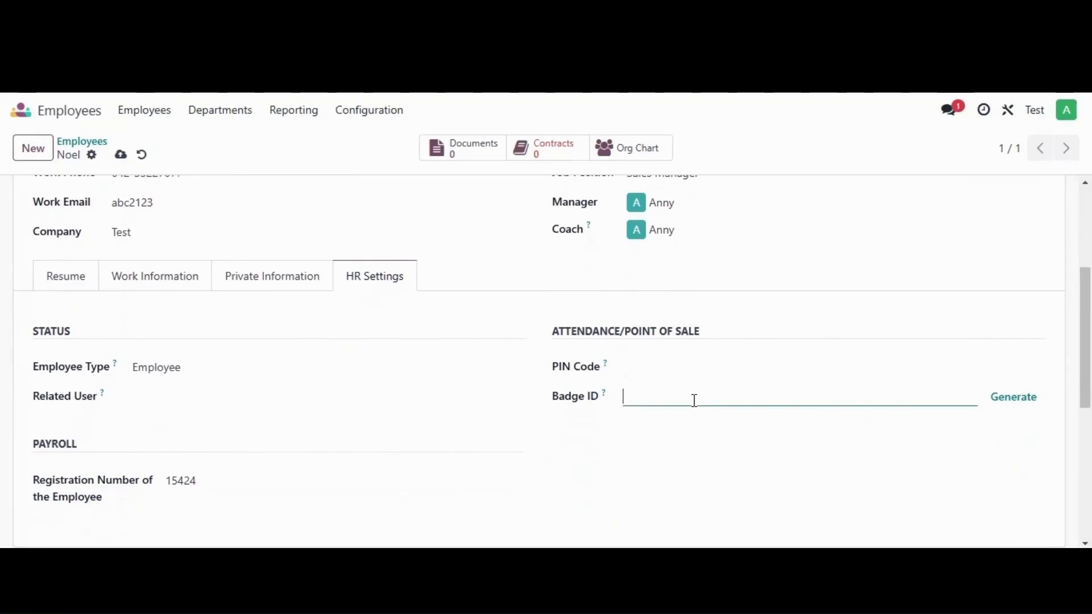
pyautogui.write('12')
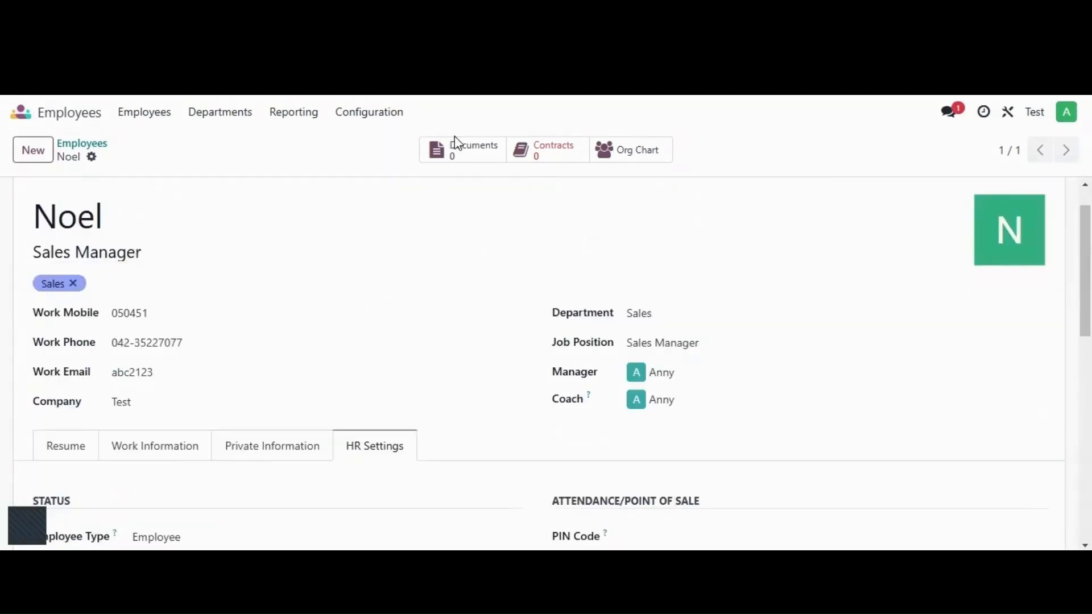
# Open the employee's documents and show the Internal workspace.
pyautogui.click(474, 162)
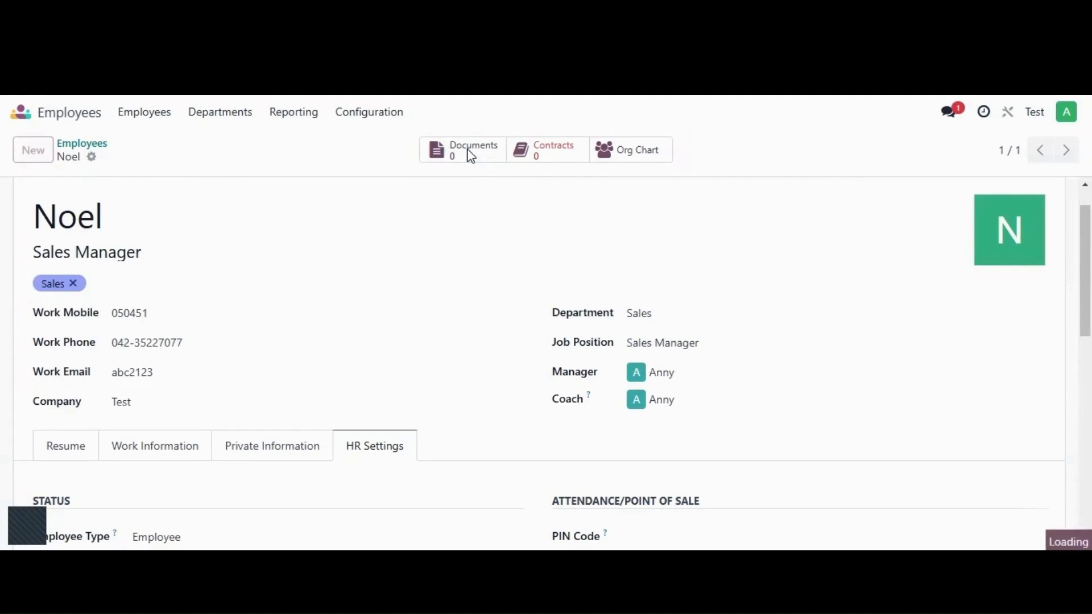
pyautogui.click(80, 257)
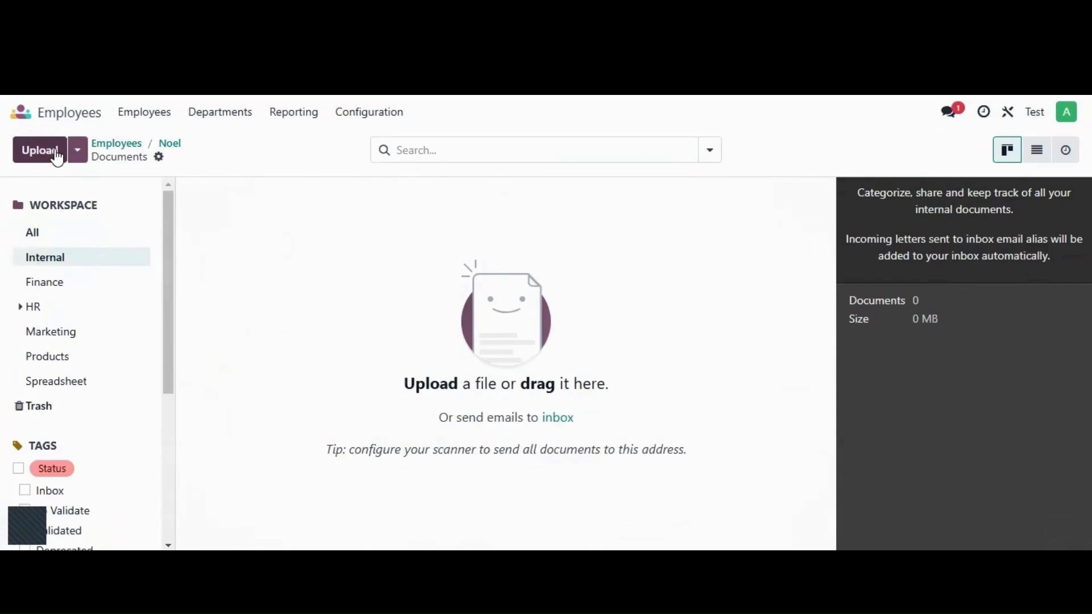
# Return to the employee record, start a new contract for the employee, and enter the employee's name as the contract reference.
pyautogui.click(178, 145)
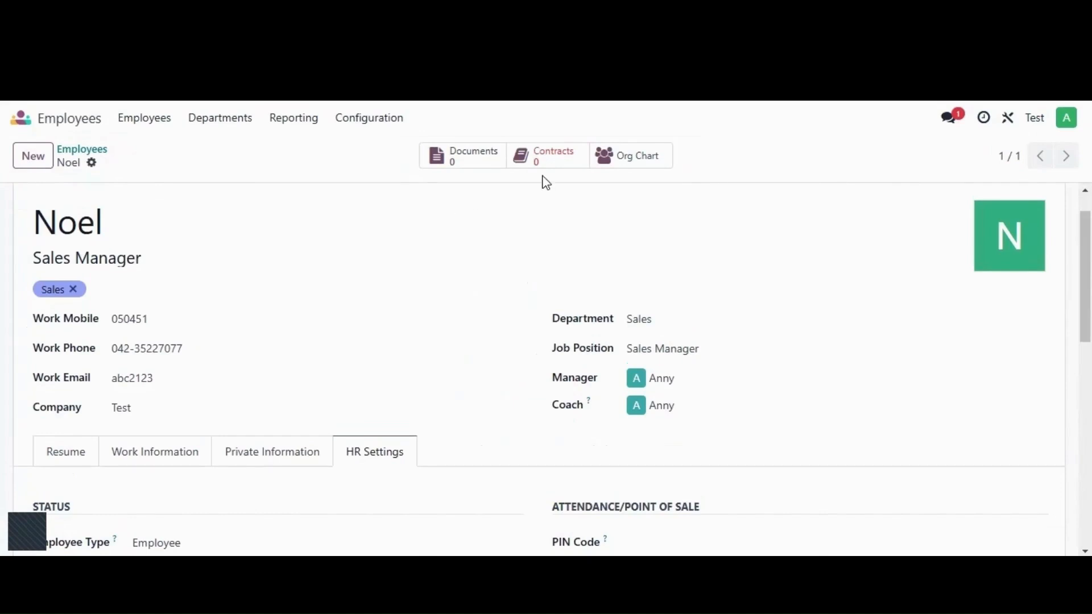
pyautogui.click(544, 158)
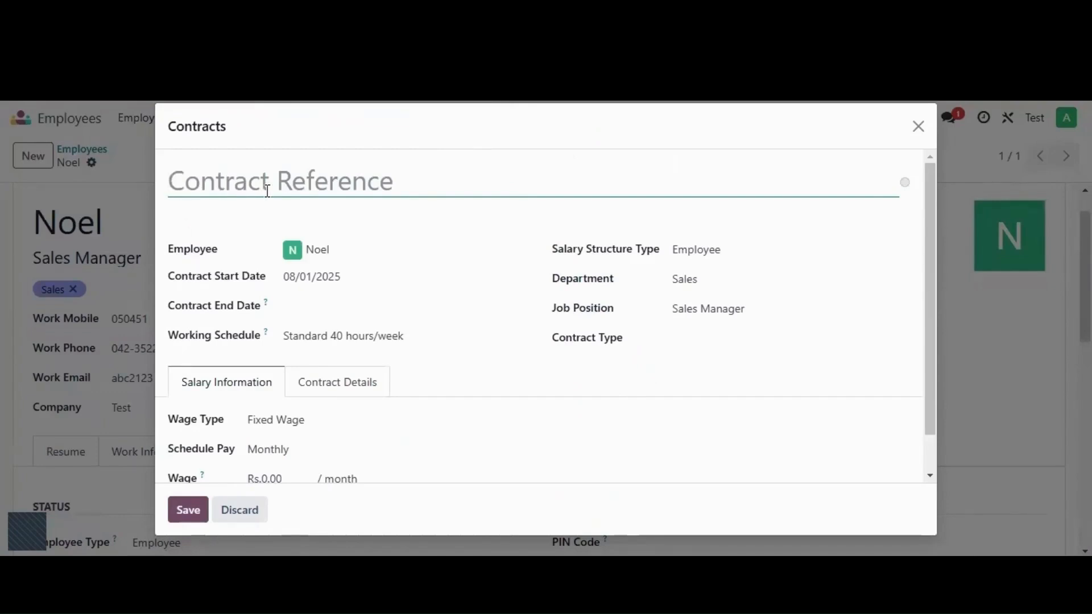
pyautogui.write('N')
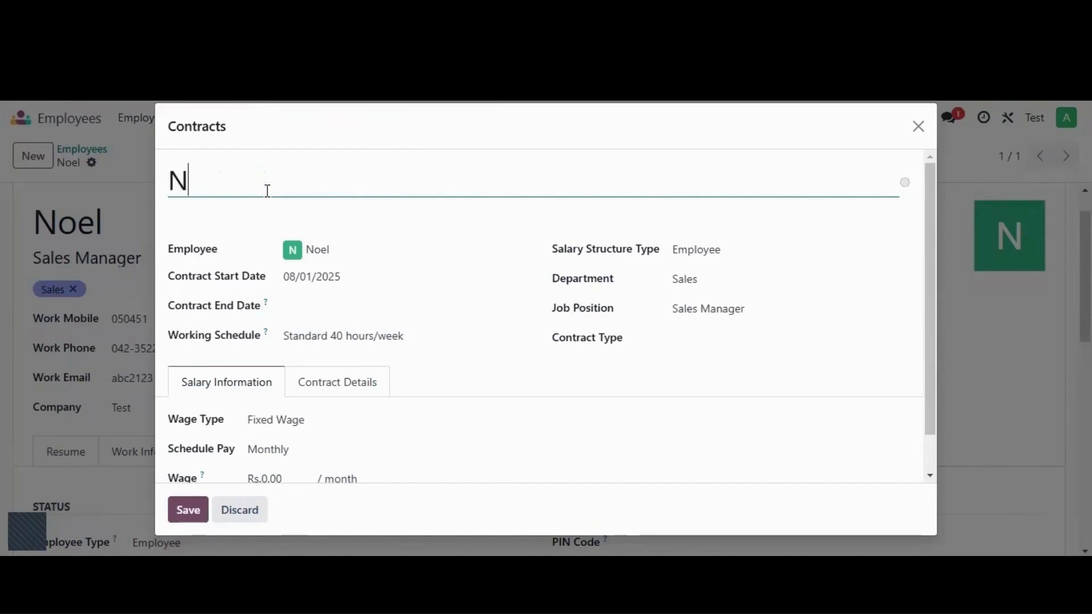
pyautogui.write('oe;')
pyautogui.press('BackSpace')
pyautogui.write('l')
pyautogui.click(251, 231)
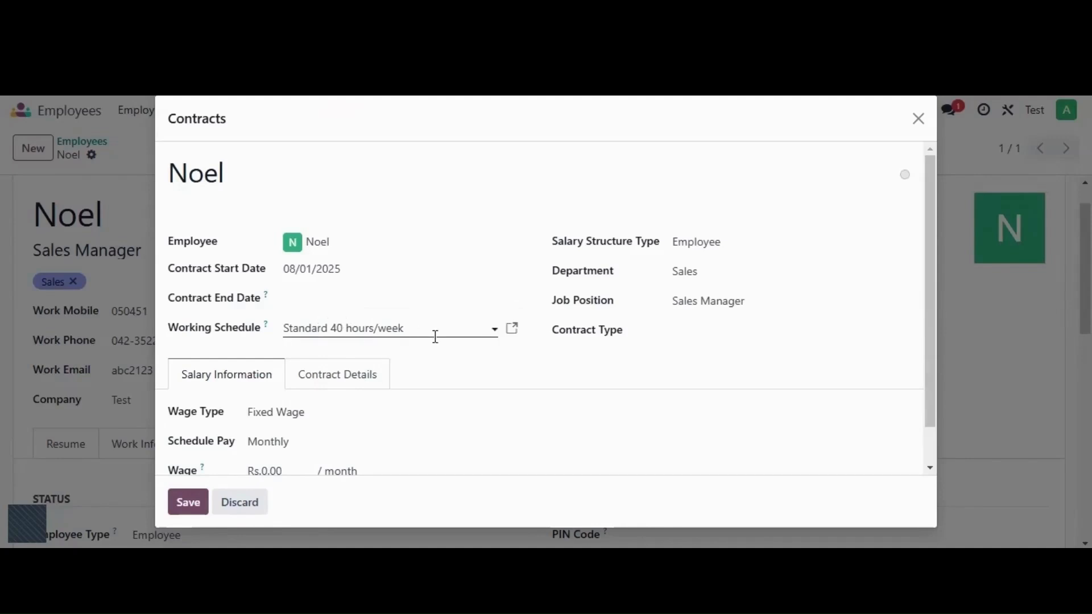
# Check the contract's available salary structure types and set the contract type to Permanent.
pyautogui.click(718, 245)
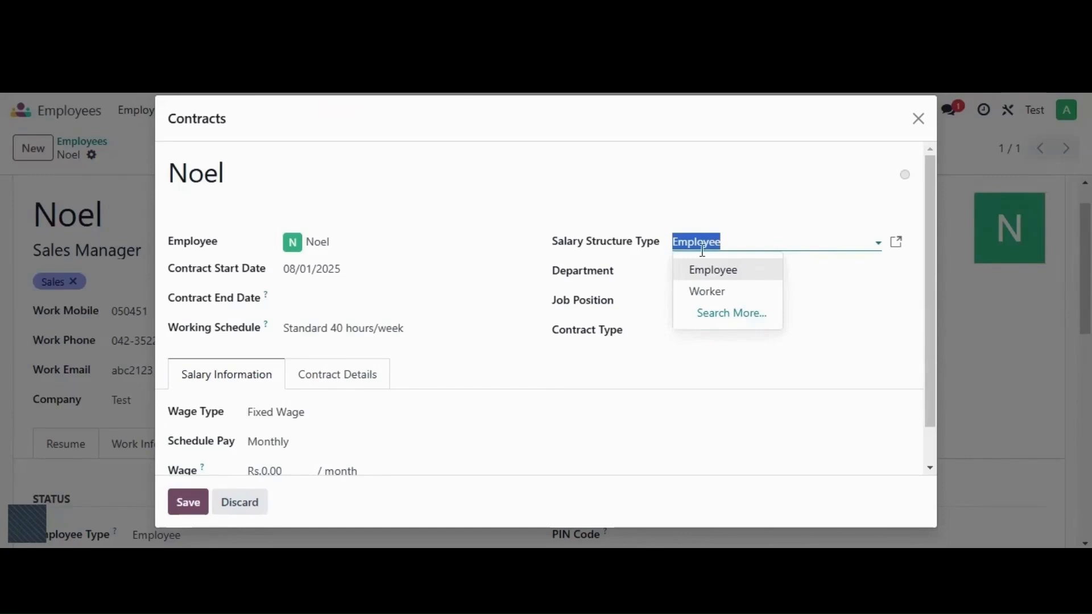
pyautogui.click(633, 272)
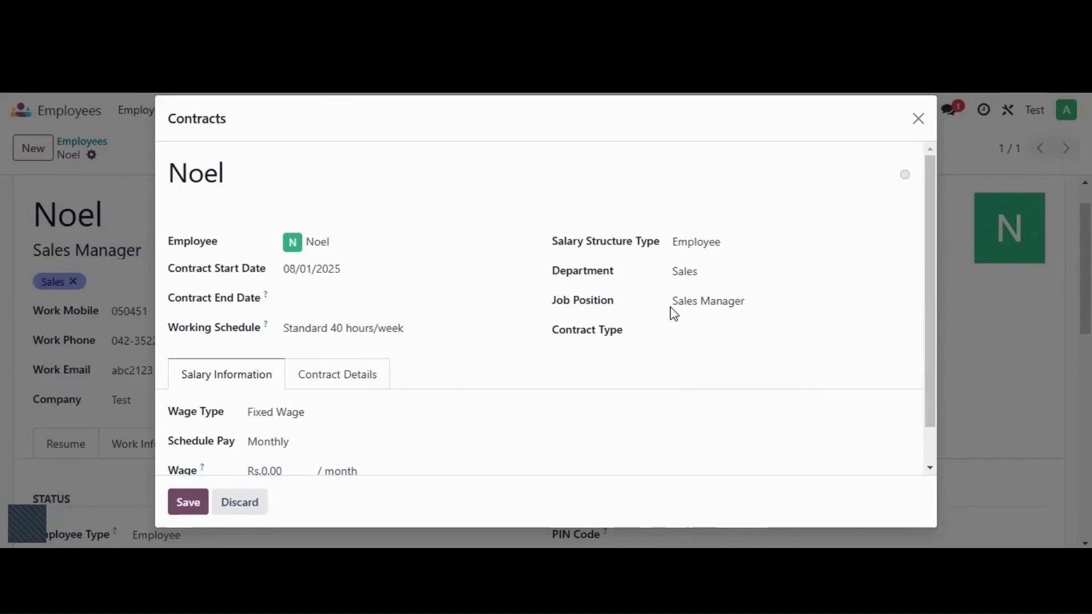
pyautogui.click(676, 329)
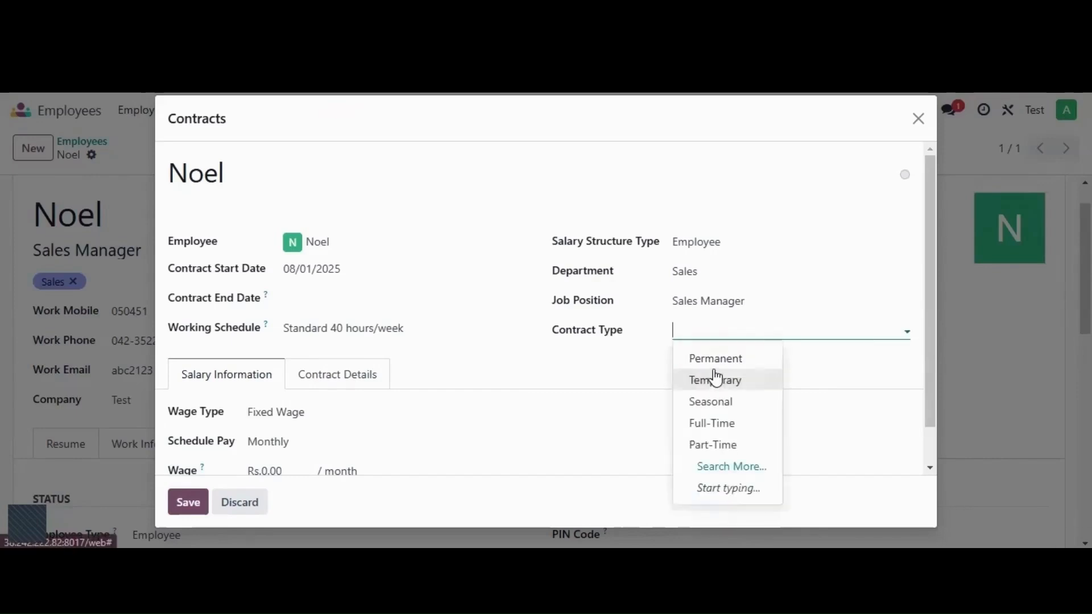
pyautogui.click(714, 362)
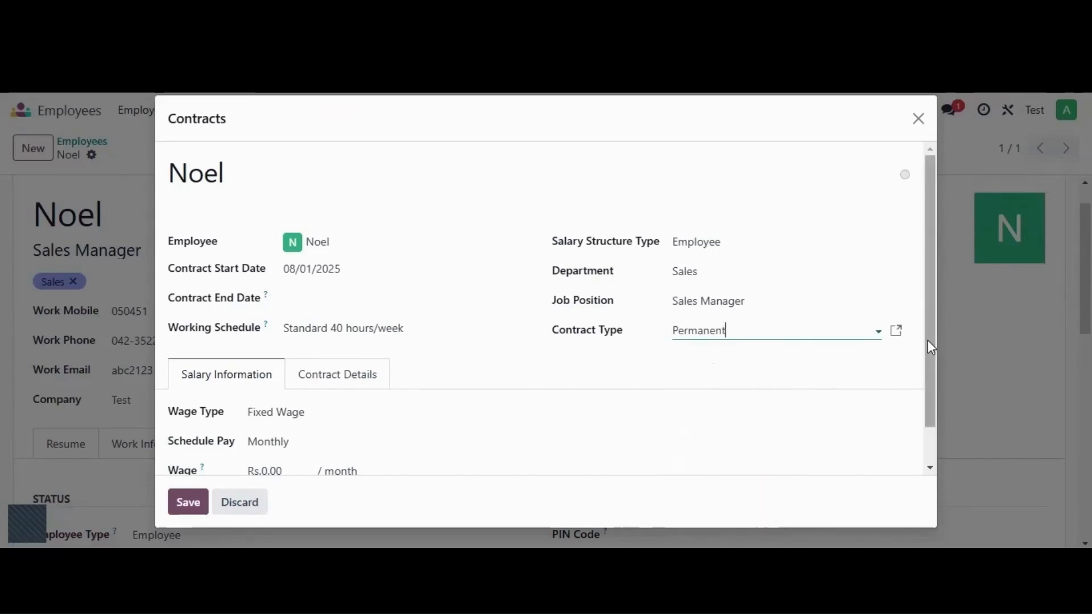
# In the contract's salary information, check the wage types, set the pay schedule to Annually and the wage to Rs.50,000.
pyautogui.moveTo(930, 346); pyautogui.dragTo(924, 387)
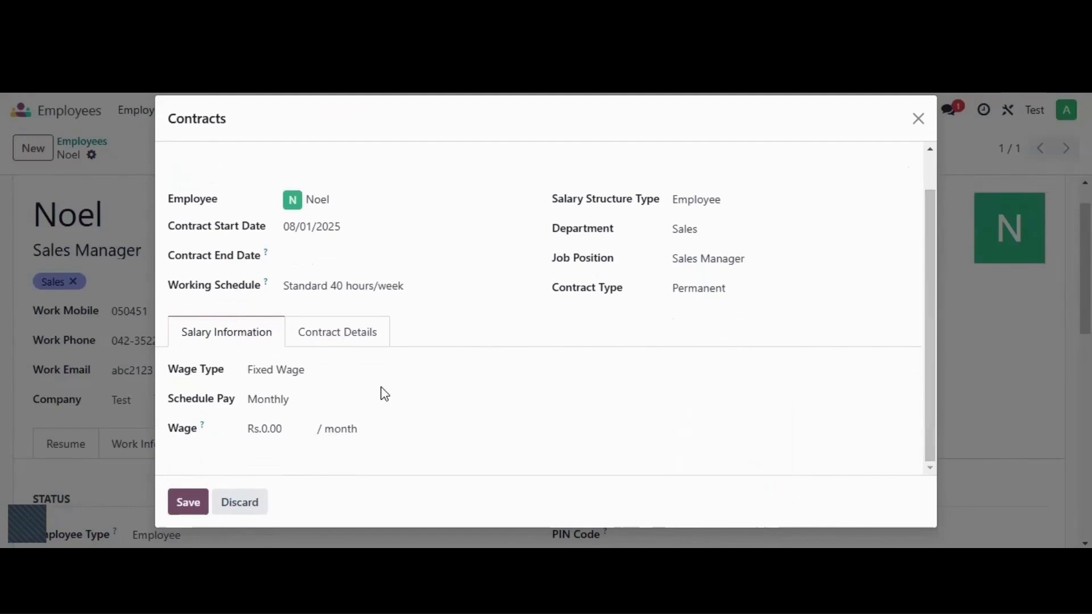
pyautogui.click(315, 378)
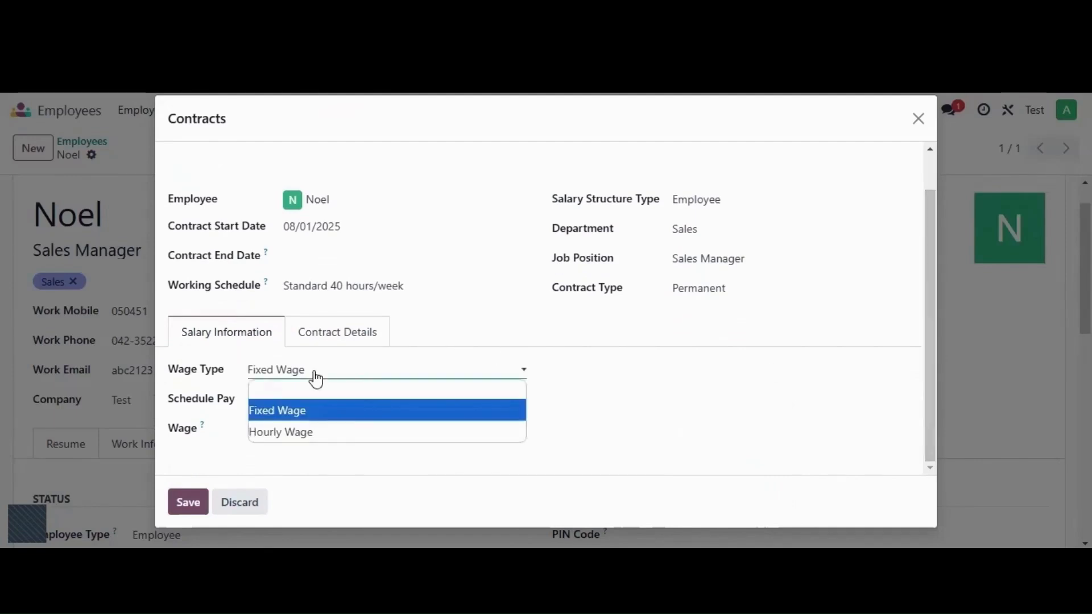
pyautogui.click(440, 326)
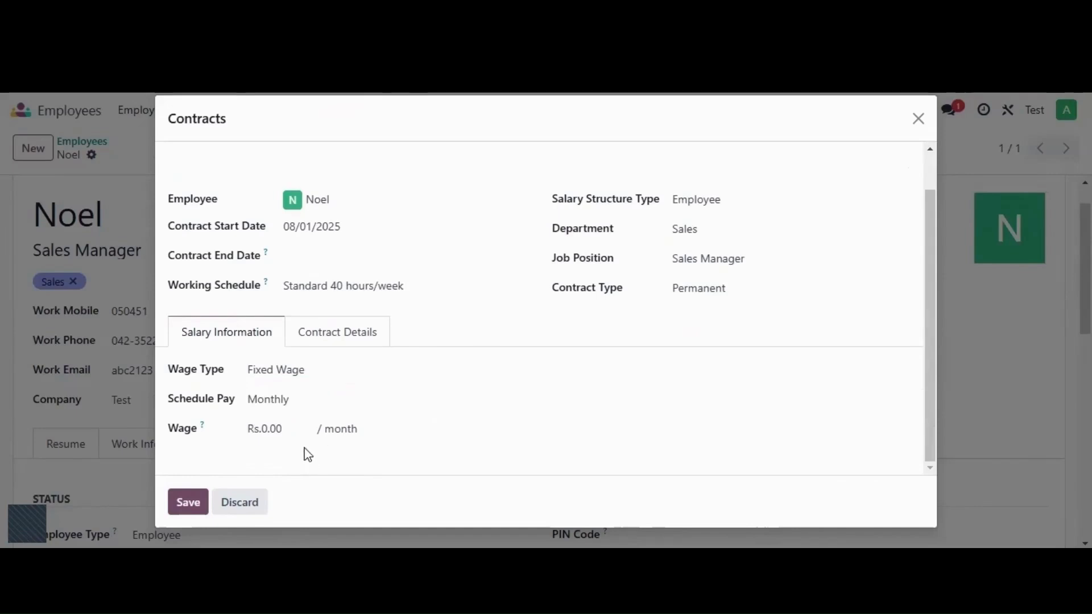
pyautogui.click(273, 403)
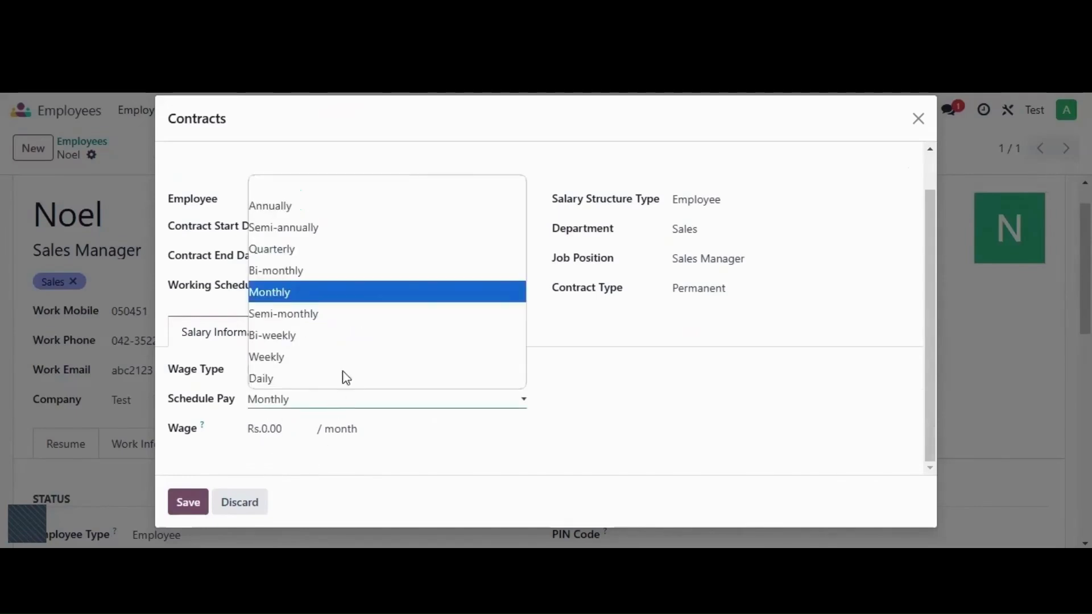
pyautogui.click(357, 215)
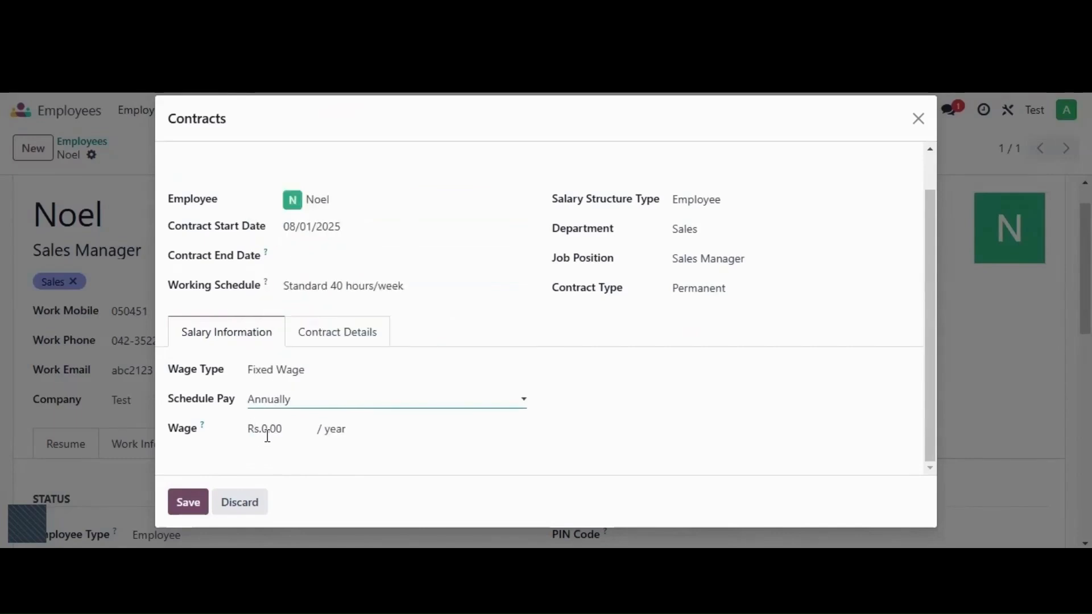
pyautogui.click(267, 433)
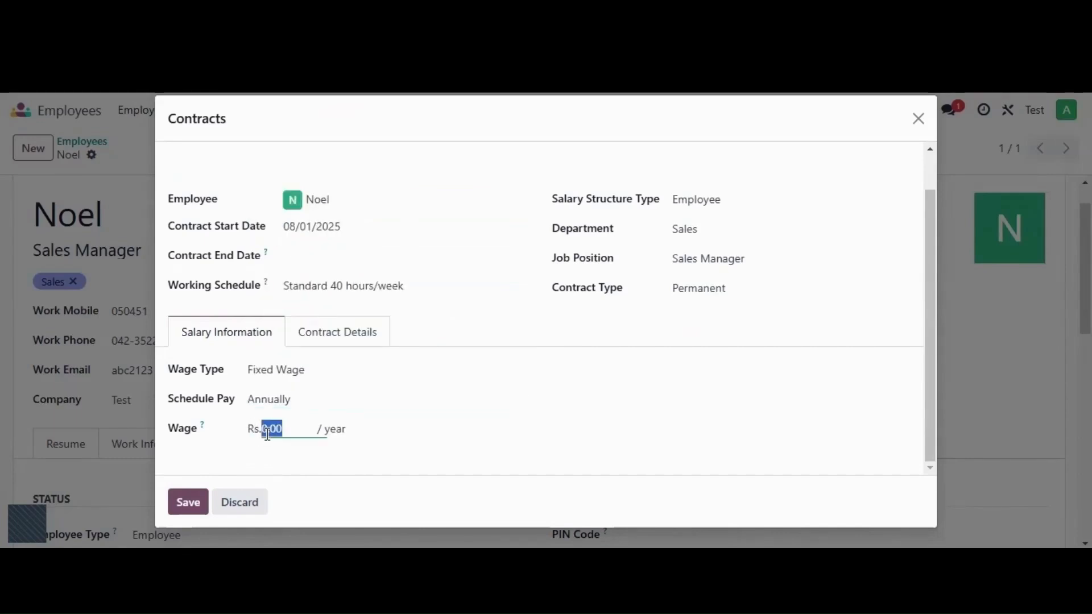
pyautogui.write('50000')
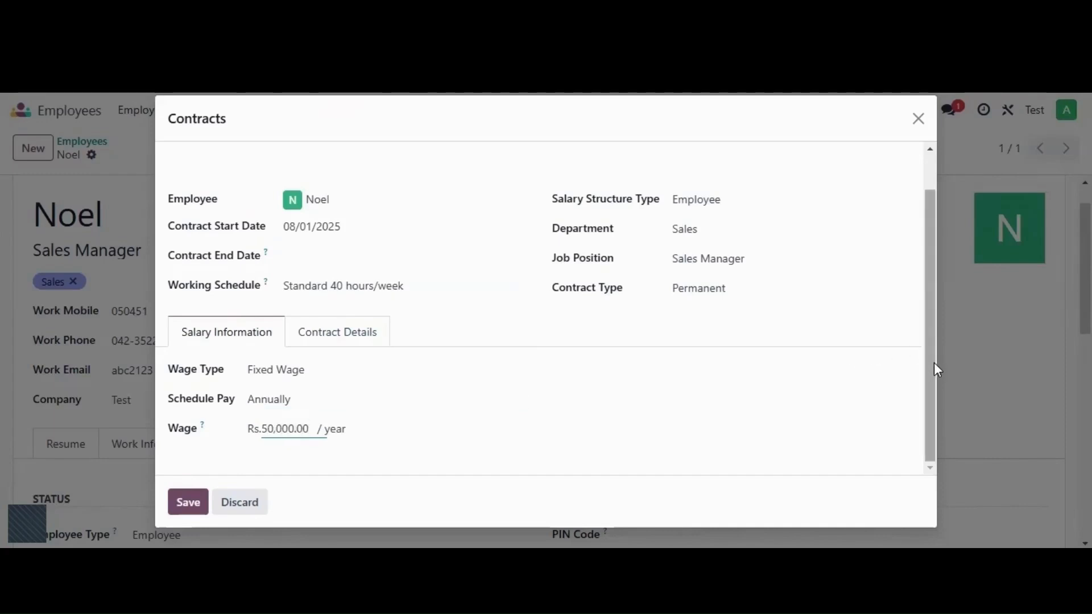
pyautogui.click(367, 303)
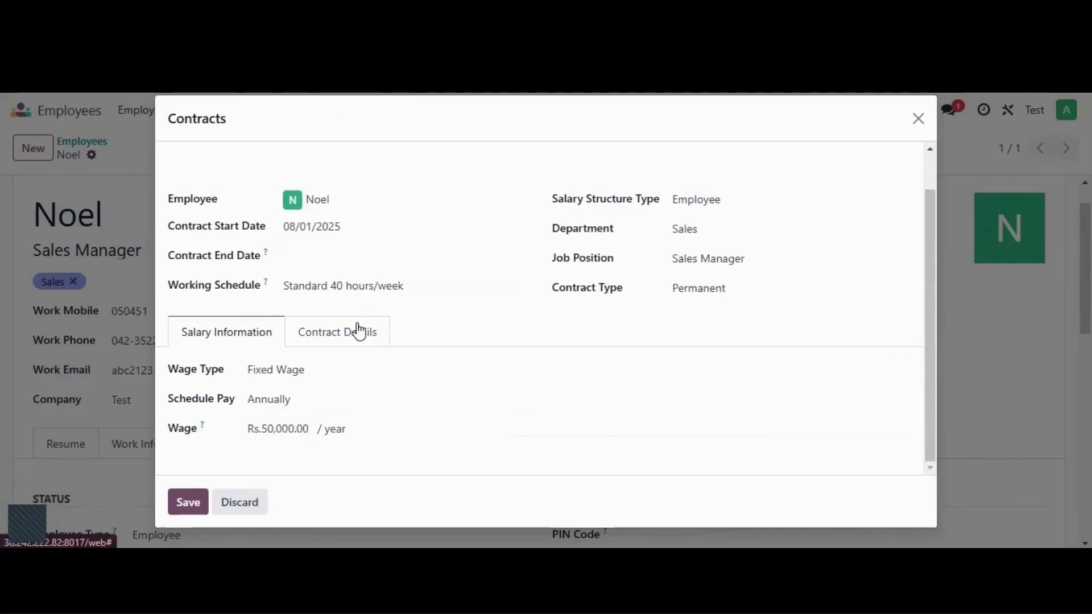
# Review the contract details, turn off Part Time, and save the contract.
pyautogui.click(361, 329)
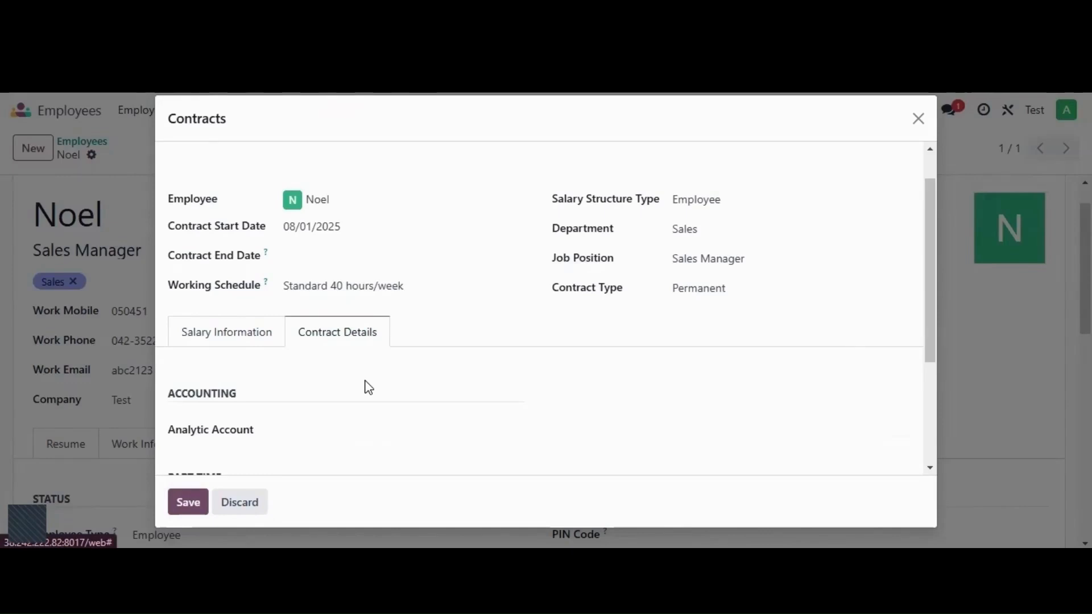
pyautogui.moveTo(933, 323); pyautogui.dragTo(929, 369)
pyautogui.scroll(-1, 931, 394)
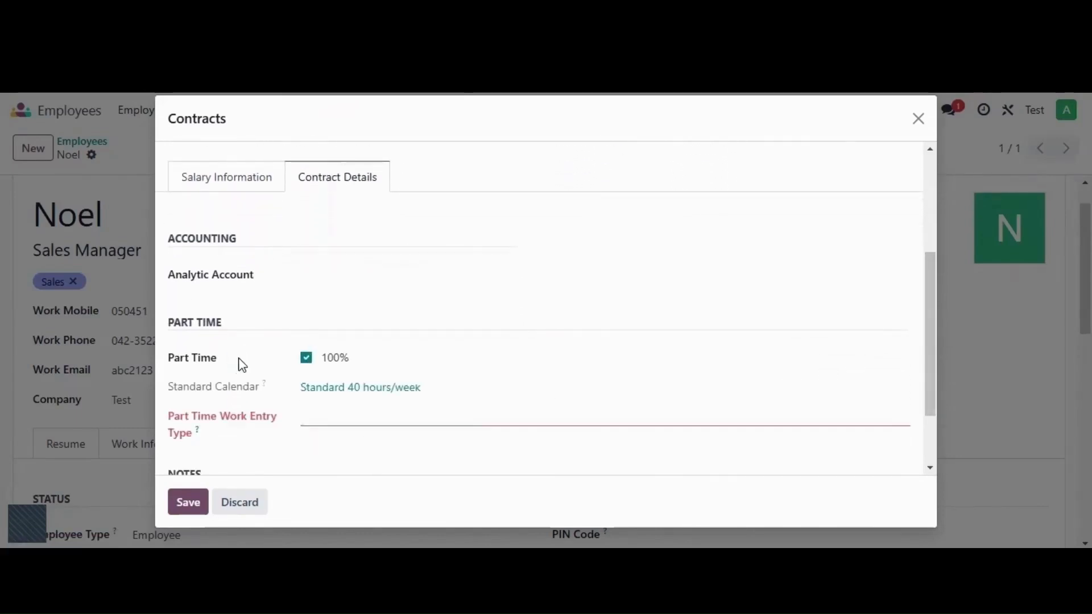
pyautogui.click(305, 363)
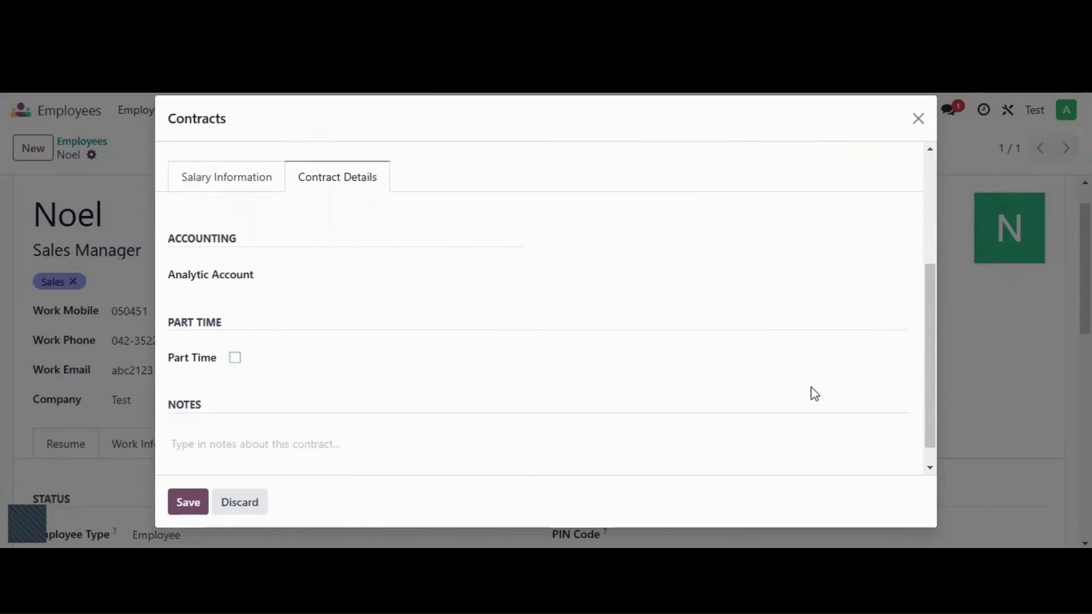
pyautogui.scroll(-1, 937, 458)
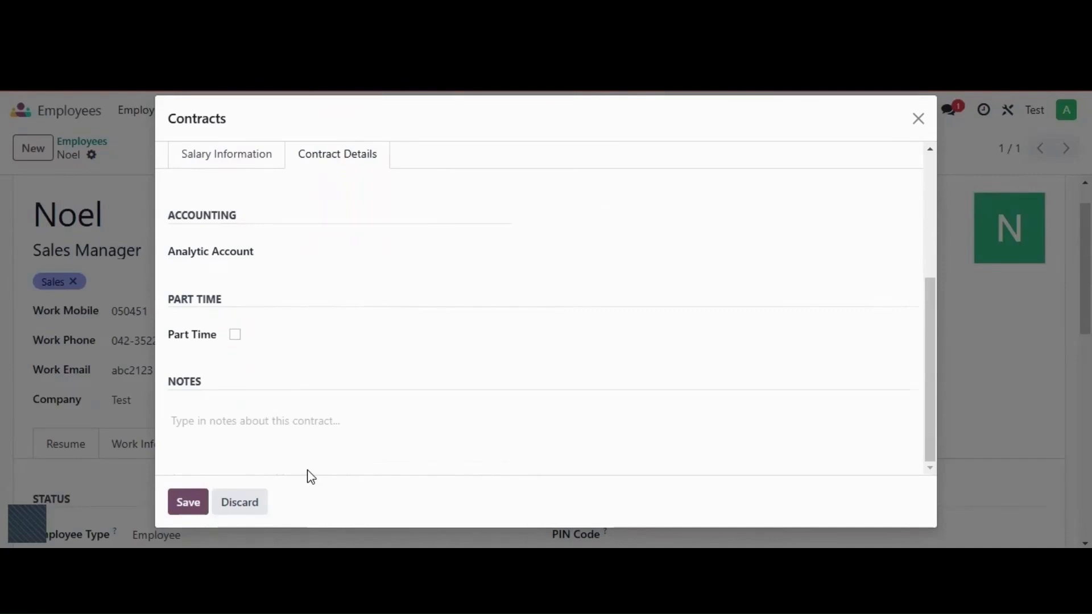
pyautogui.click(181, 512)
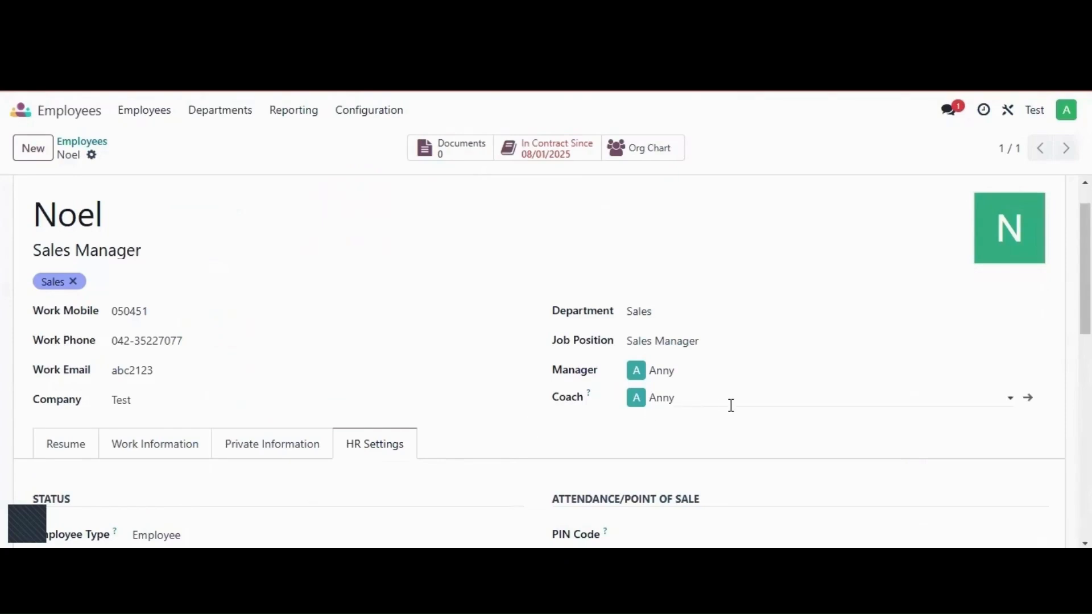
# Open the employee's contract, set its status to Running, and return to the employee record.
pyautogui.scroll(1, 722, 339)
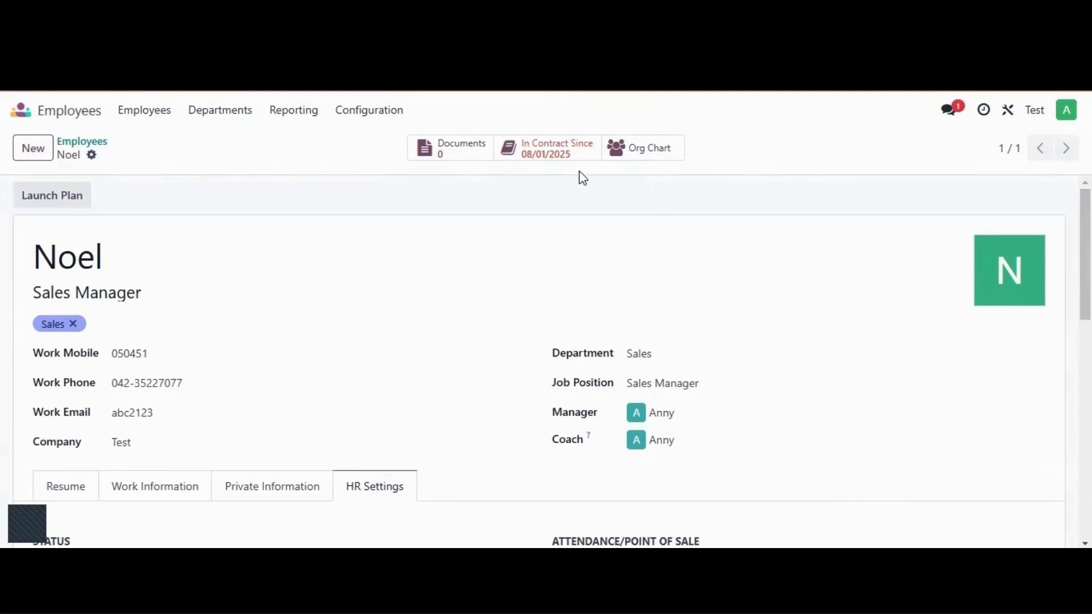
pyautogui.click(555, 158)
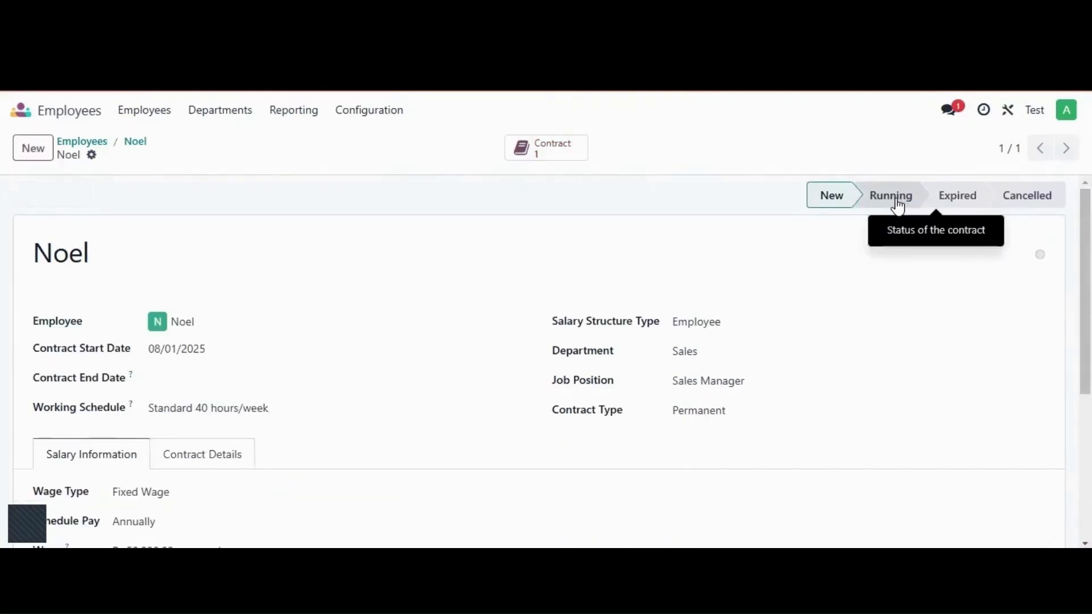
pyautogui.click(891, 195)
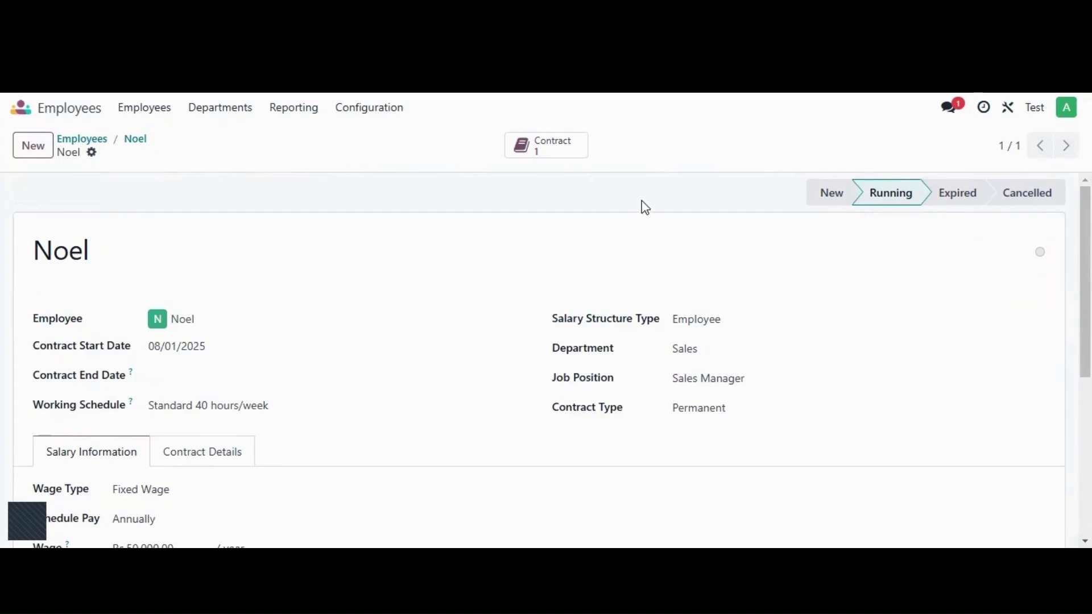
pyautogui.click(135, 142)
# View the organization chart, and examine the departments and a blank new department form, discarding that form.
pyautogui.click(166, 128)
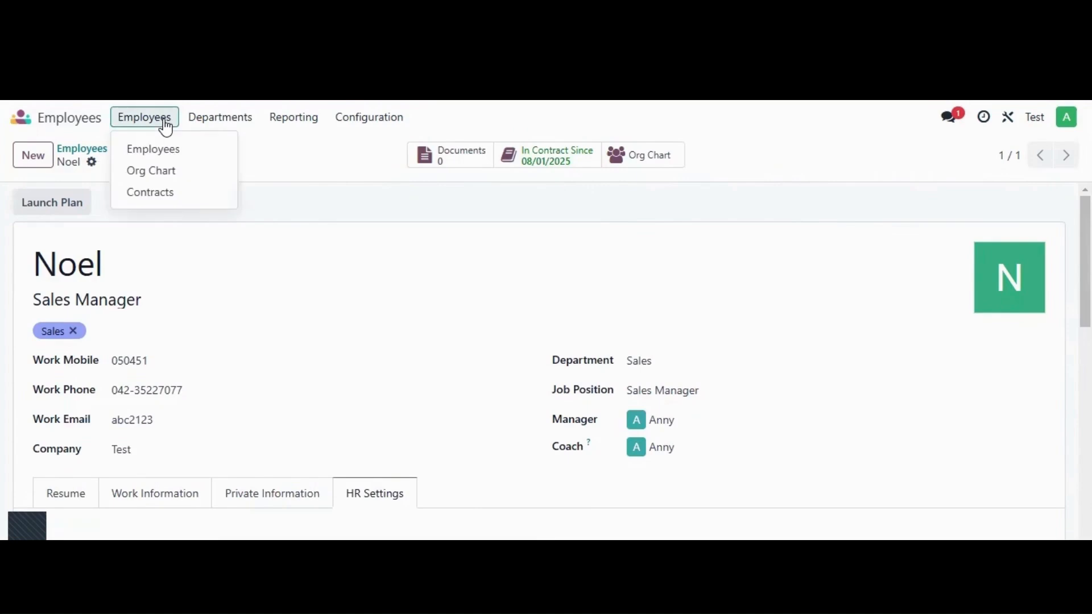
pyautogui.click(187, 184)
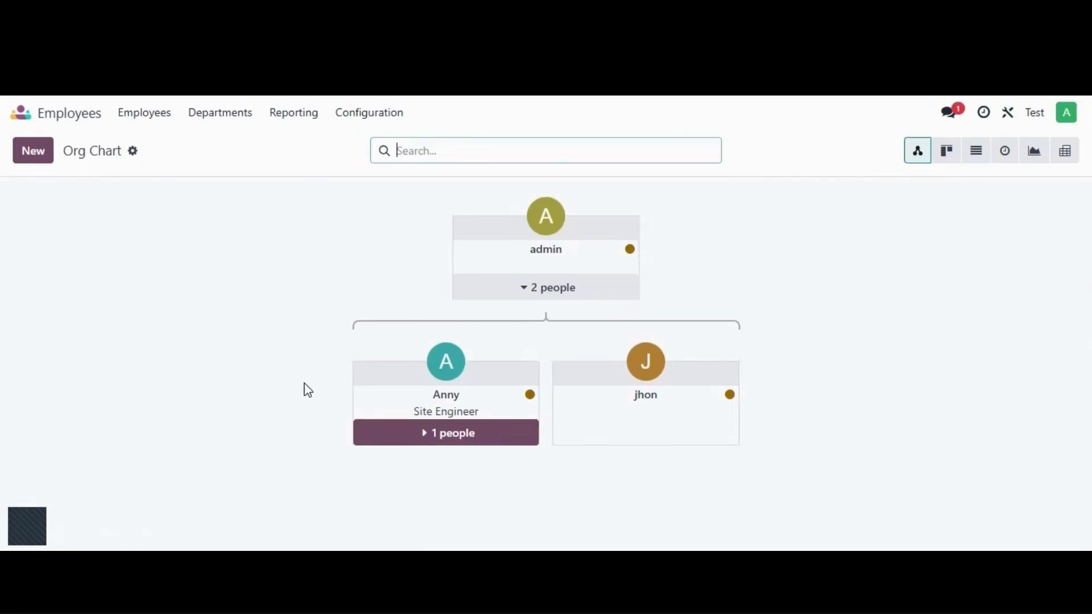
pyautogui.click(219, 112)
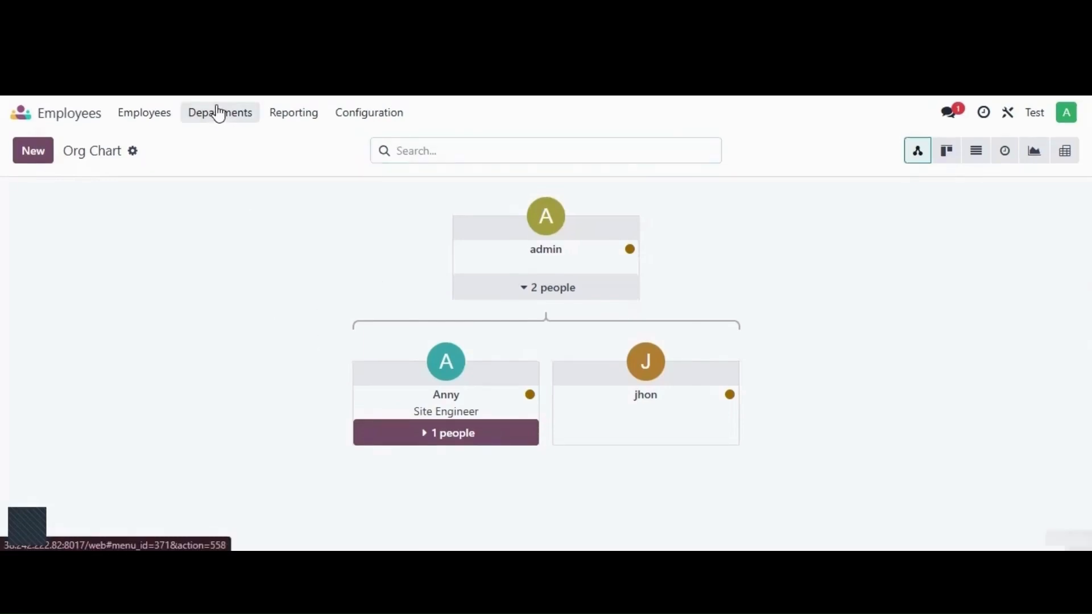
pyautogui.click(48, 161)
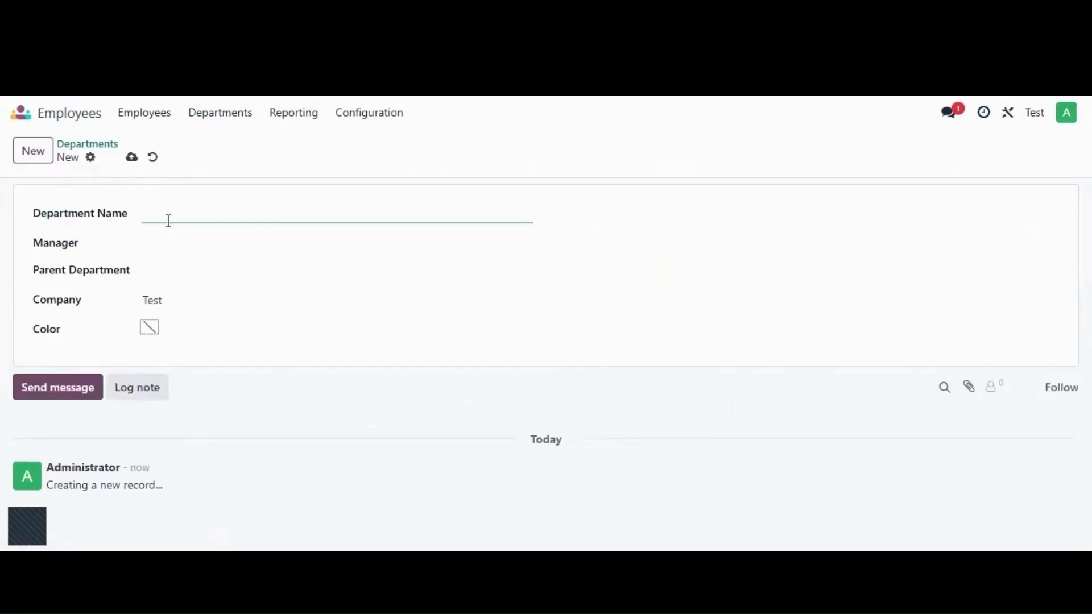
pyautogui.click(152, 159)
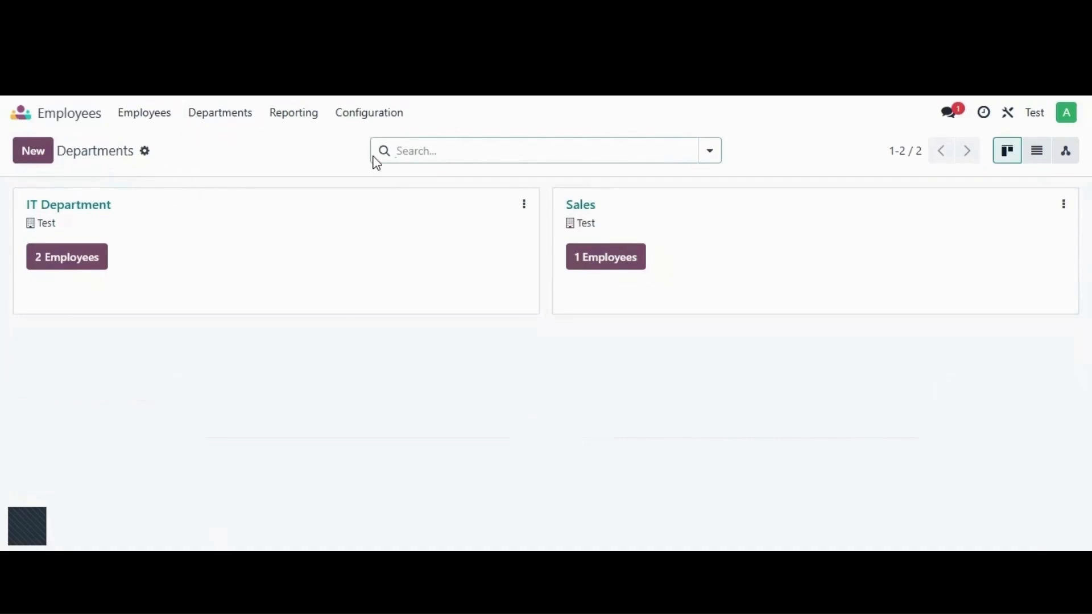
# Review the configured departments and work locations, opening a blank work location form and discarding it.
pyautogui.click(376, 115)
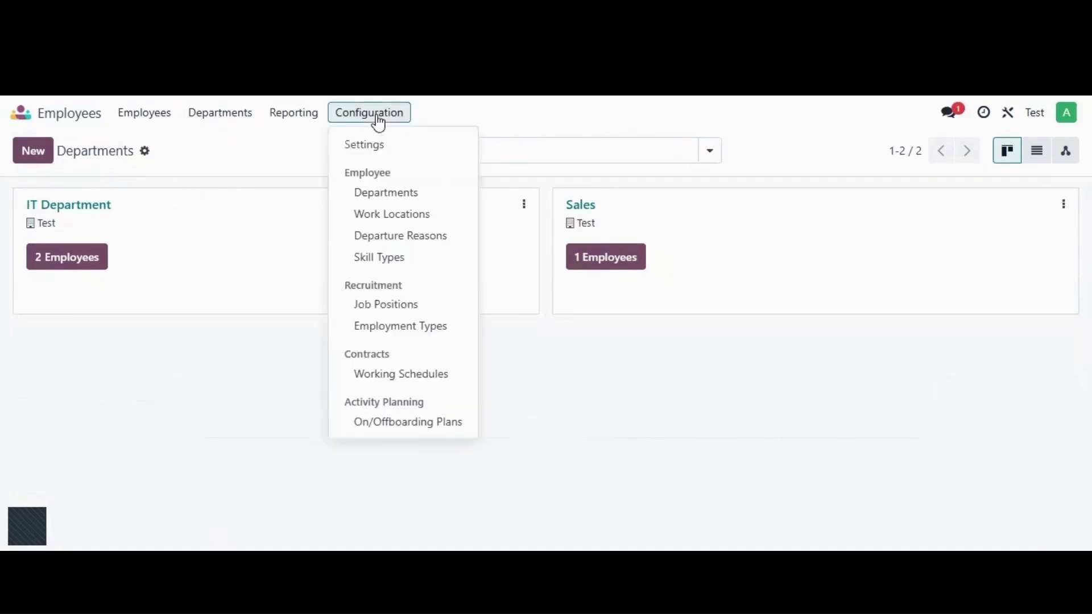
pyautogui.click(409, 196)
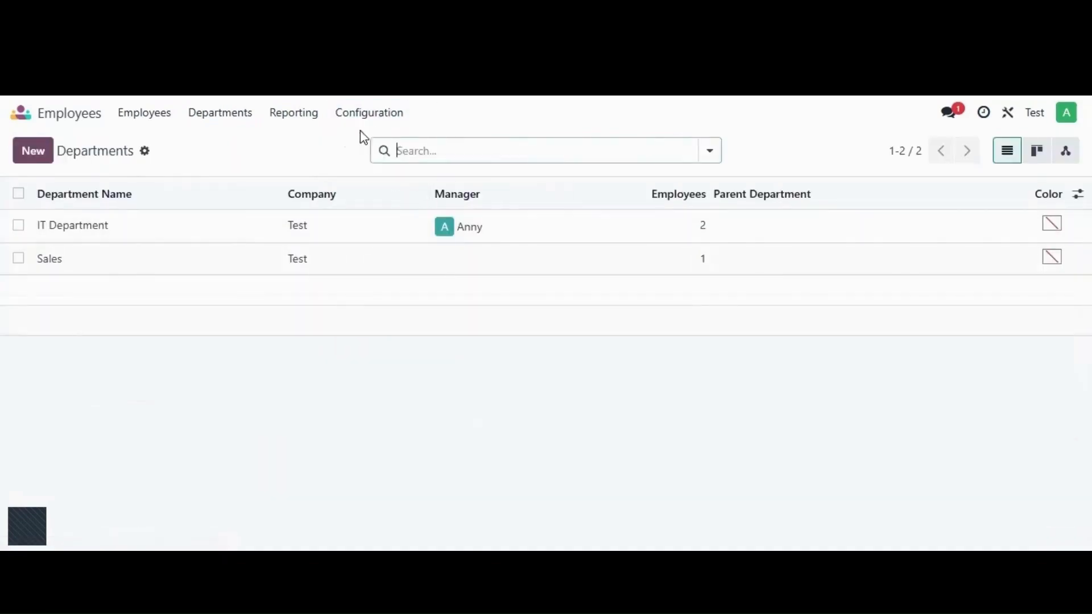
pyautogui.click(380, 113)
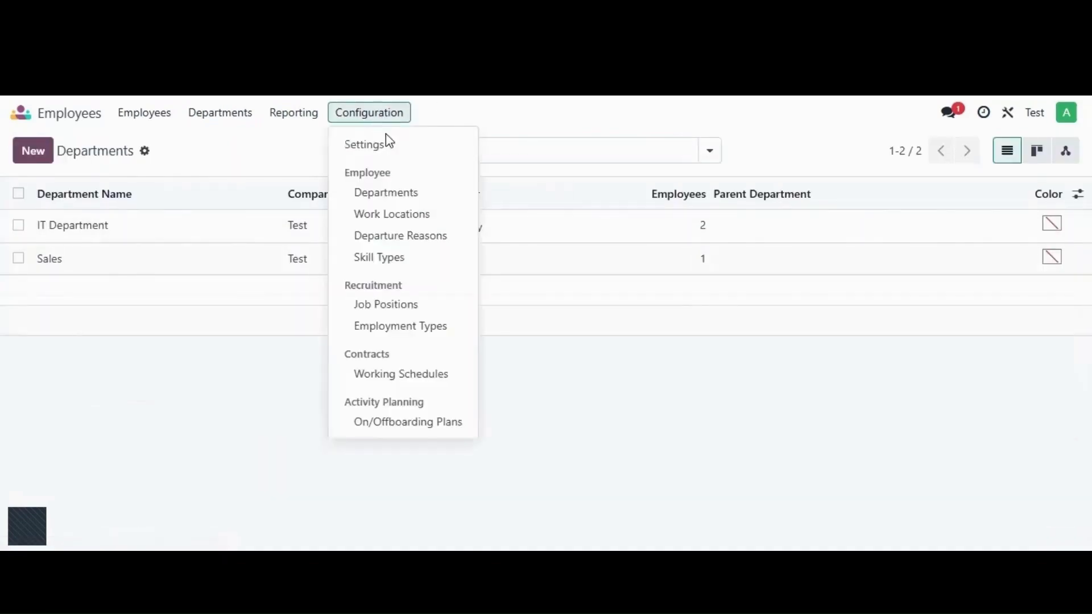
pyautogui.click(402, 215)
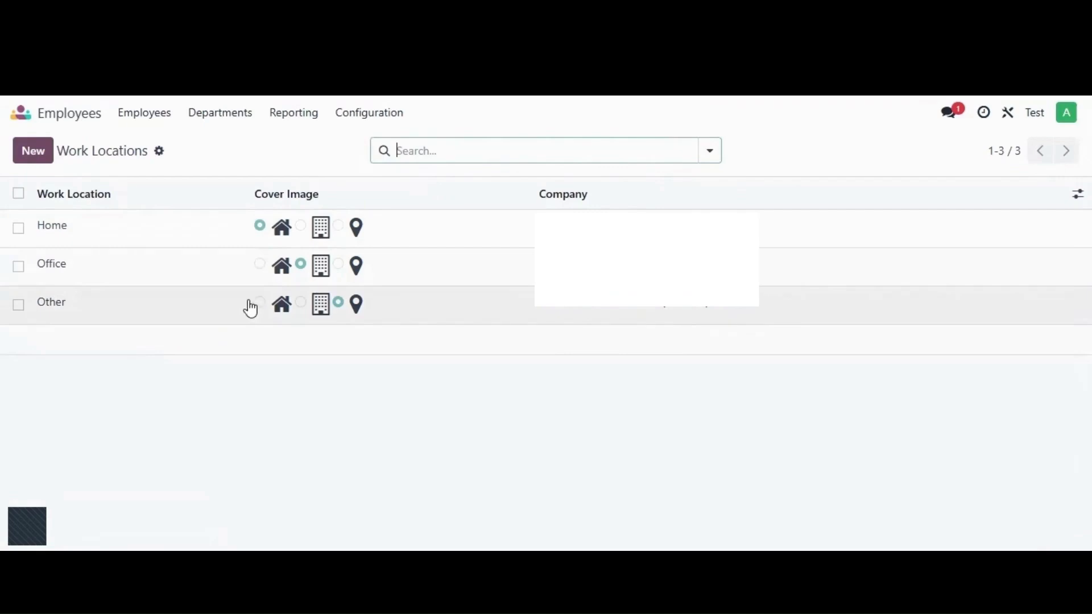
pyautogui.click(43, 157)
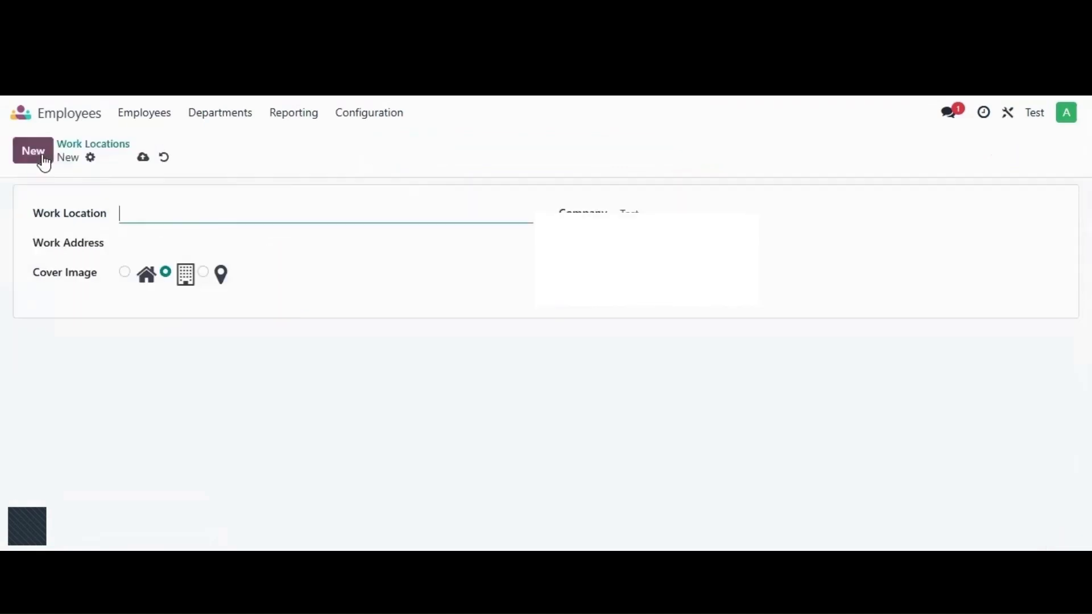
pyautogui.click(166, 162)
# Review the configured departure reasons, starting a blank new reason and discarding it.
pyautogui.click(374, 119)
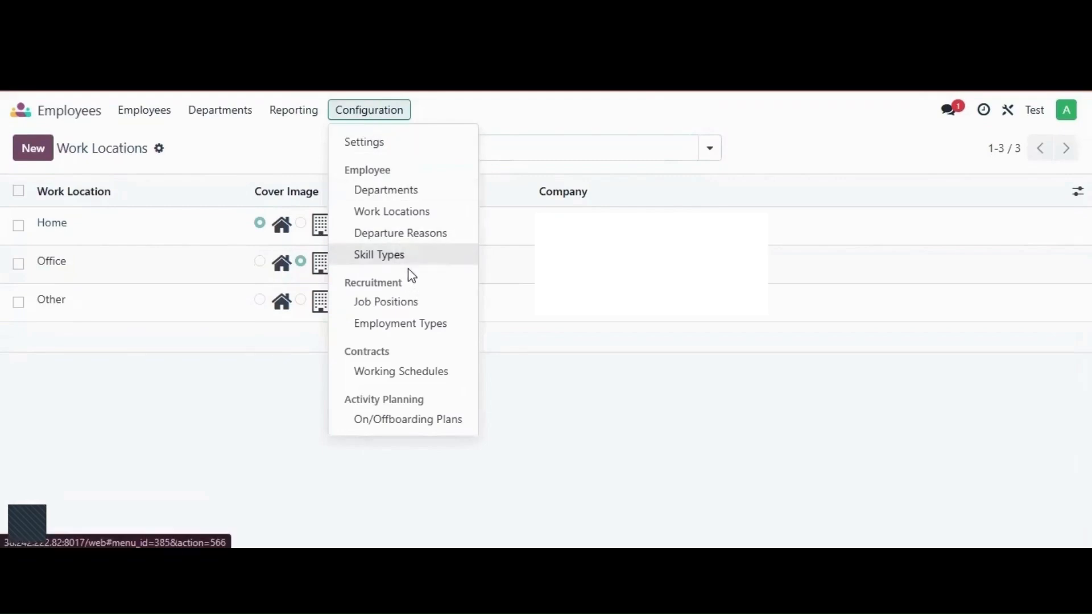
pyautogui.click(403, 234)
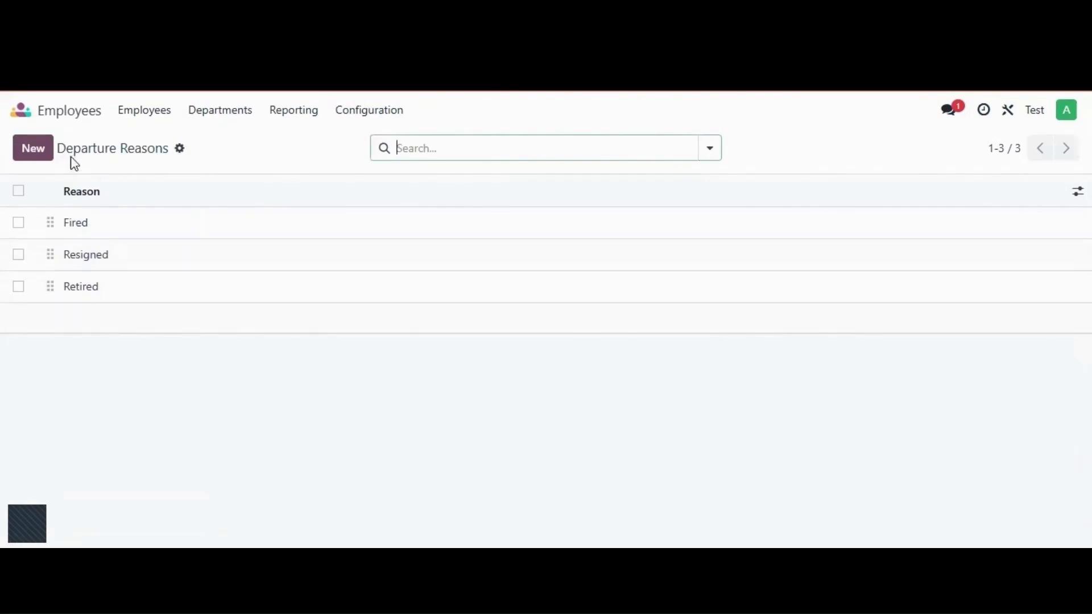
pyautogui.click(45, 151)
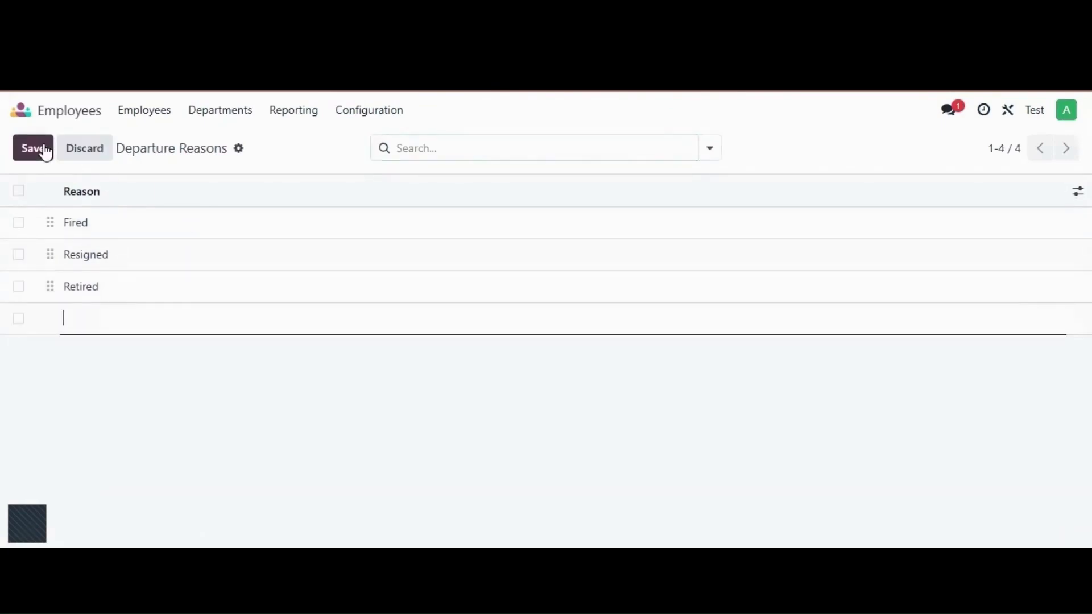
pyautogui.click(83, 150)
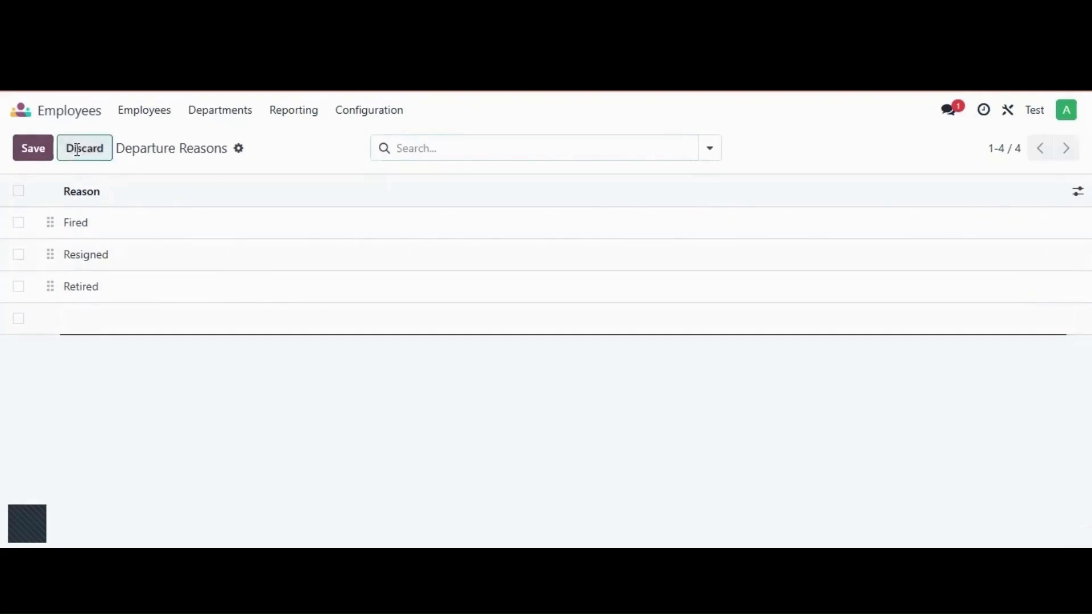
# Examine the skills and levels of the Languages skill type, adding and removing a blank skill line, and return to the skill types.
pyautogui.click(369, 108)
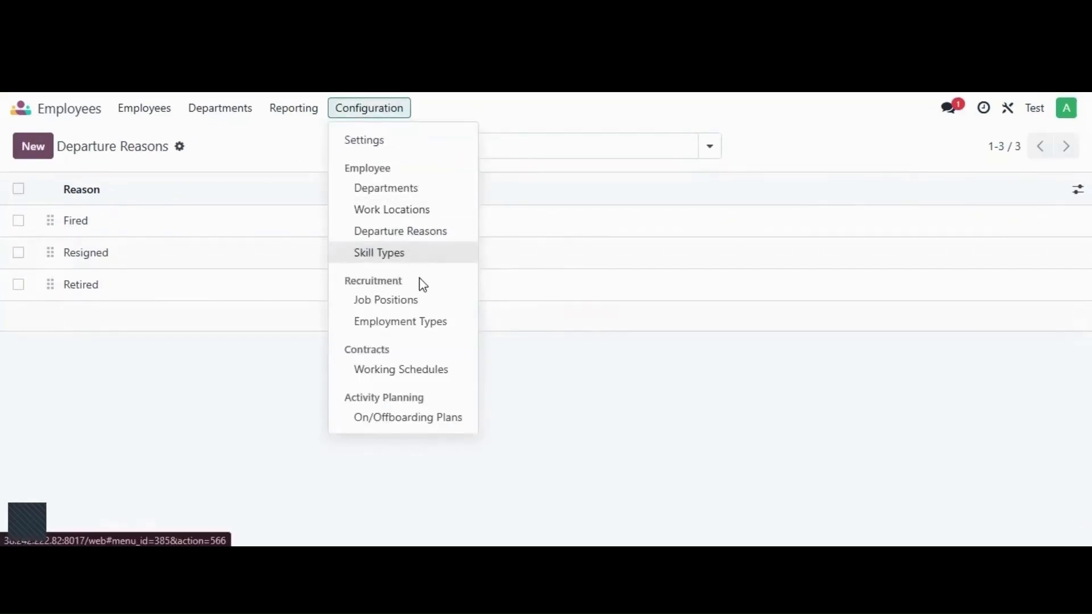
pyautogui.click(395, 256)
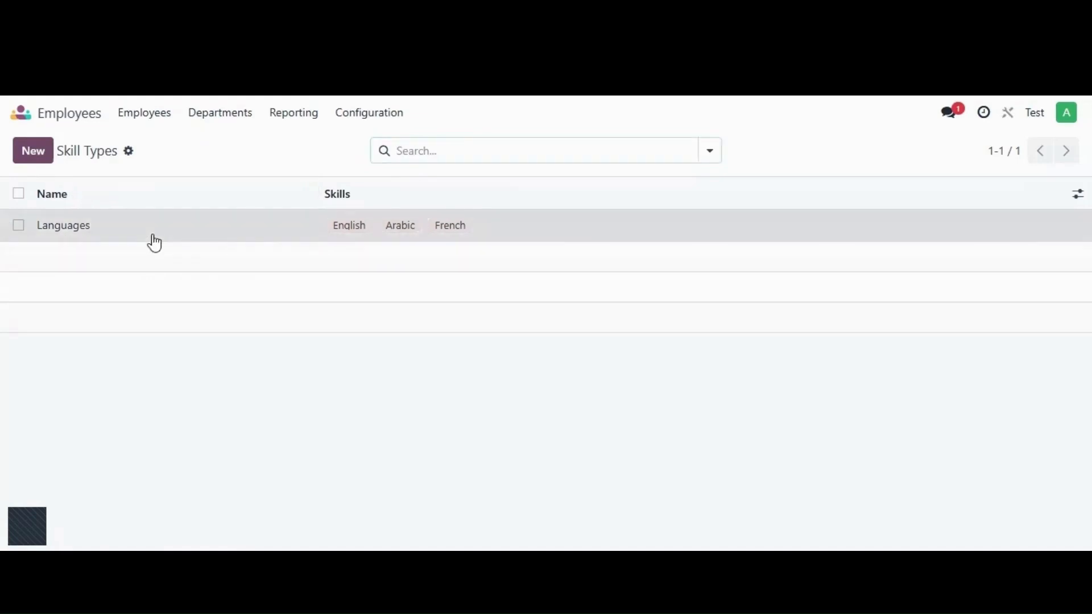
pyautogui.click(154, 236)
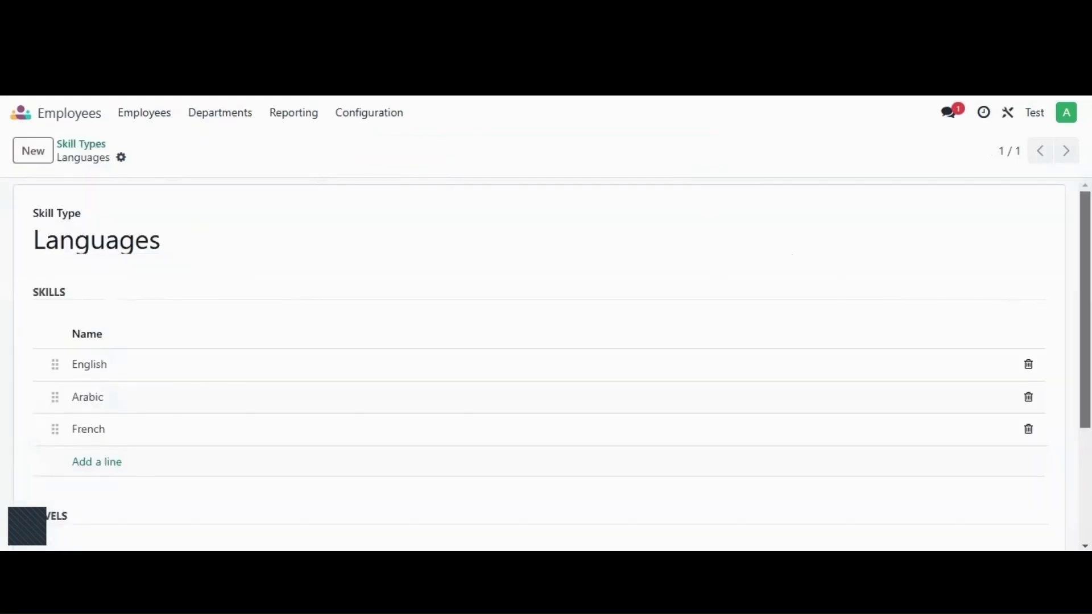
pyautogui.scroll(-1, 626, 280)
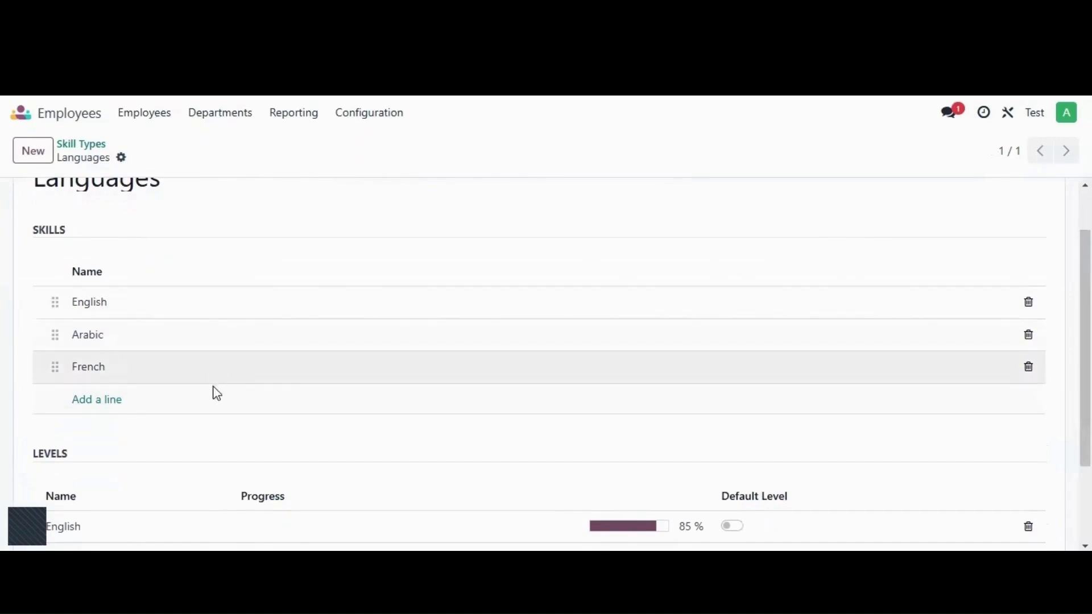
pyautogui.click(91, 407)
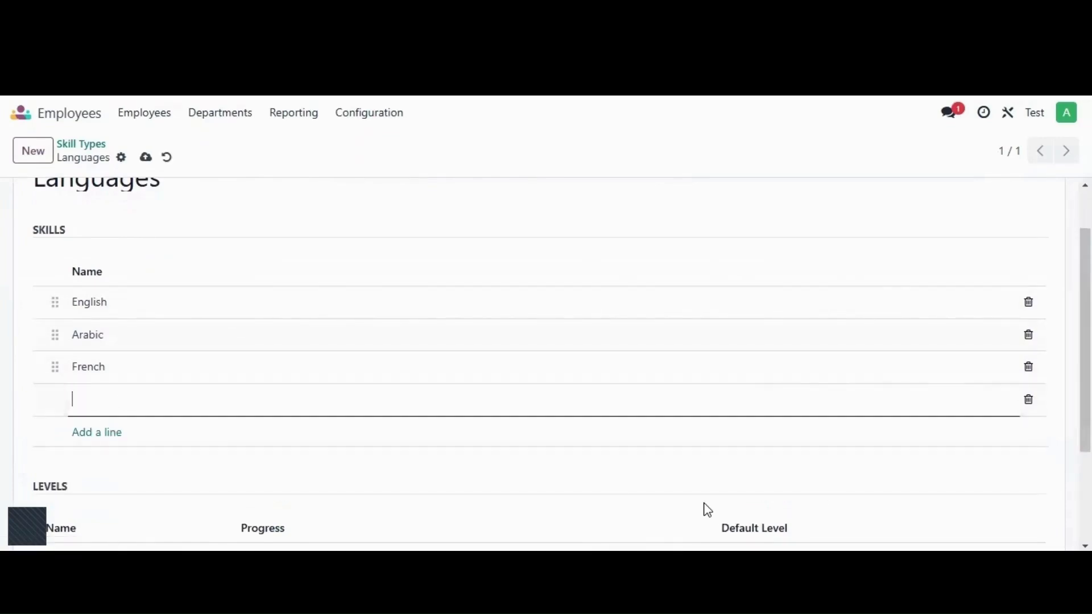
pyautogui.click(1029, 400)
pyautogui.scroll(-2, 546, 364)
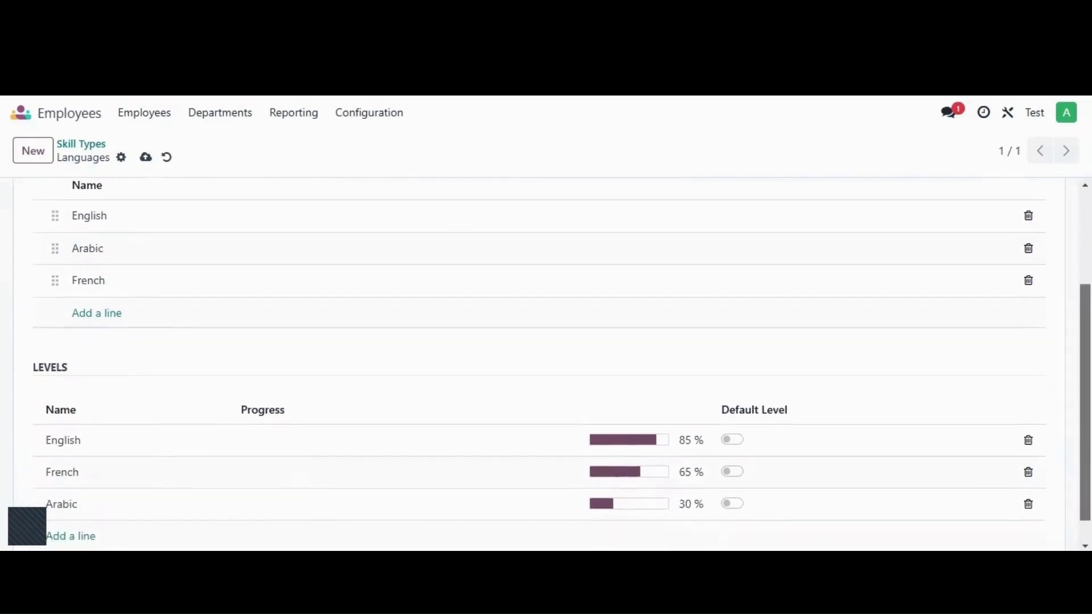
pyautogui.moveTo(1085, 403); pyautogui.dragTo(1086, 421)
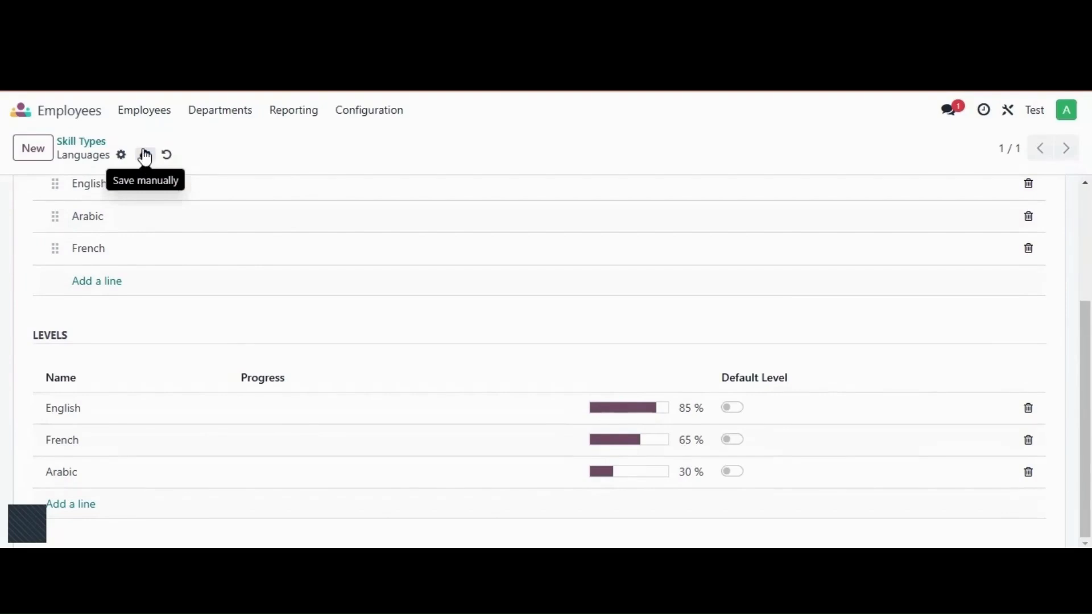
pyautogui.click(79, 142)
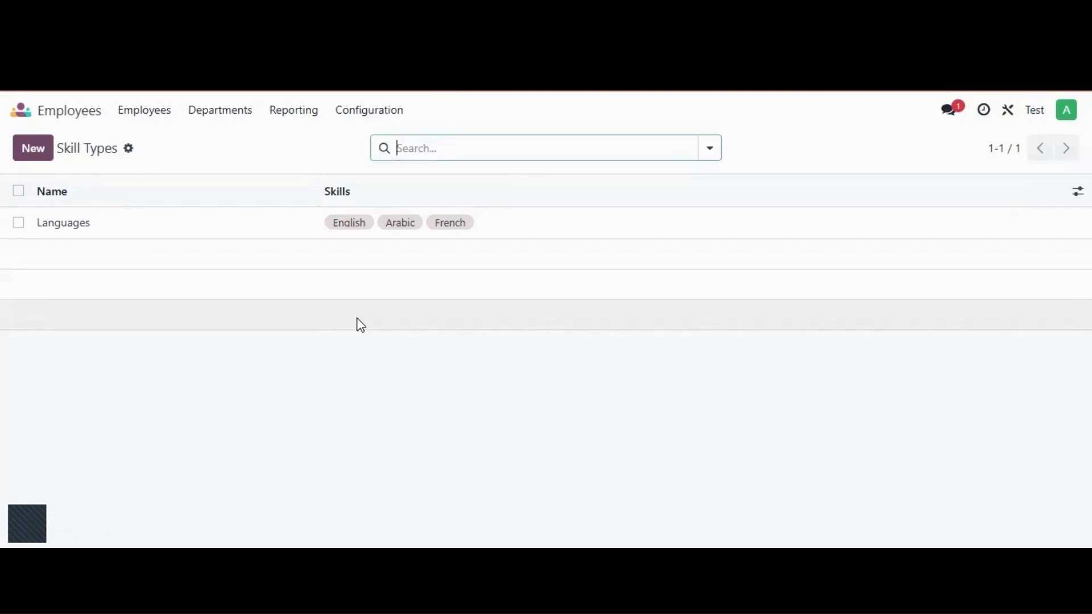
# Create and save a job position named Site Manager, and return to the job positions list.
pyautogui.click(370, 111)
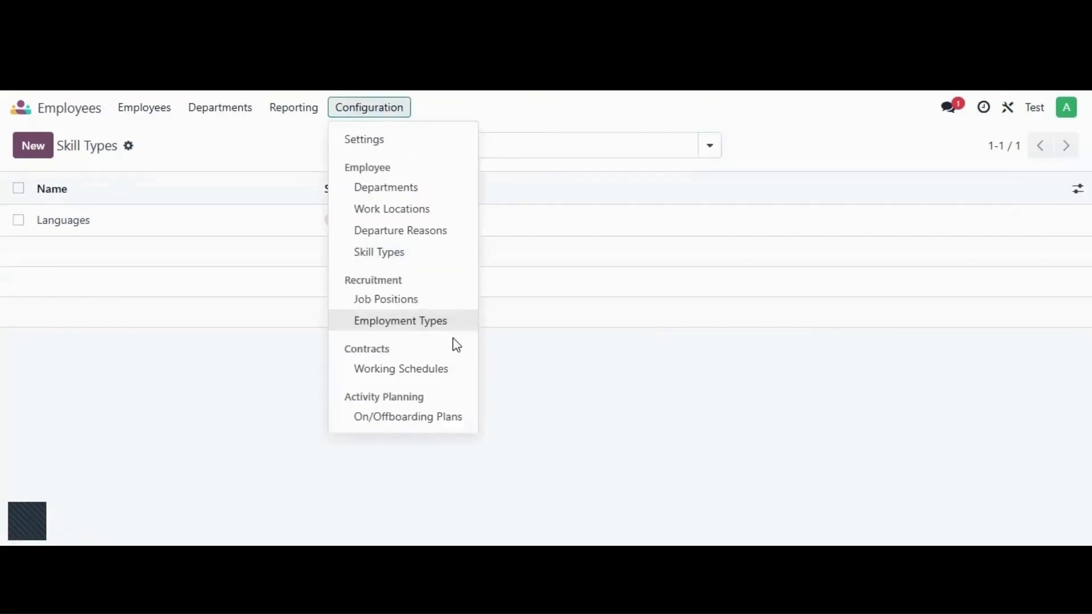
pyautogui.click(428, 306)
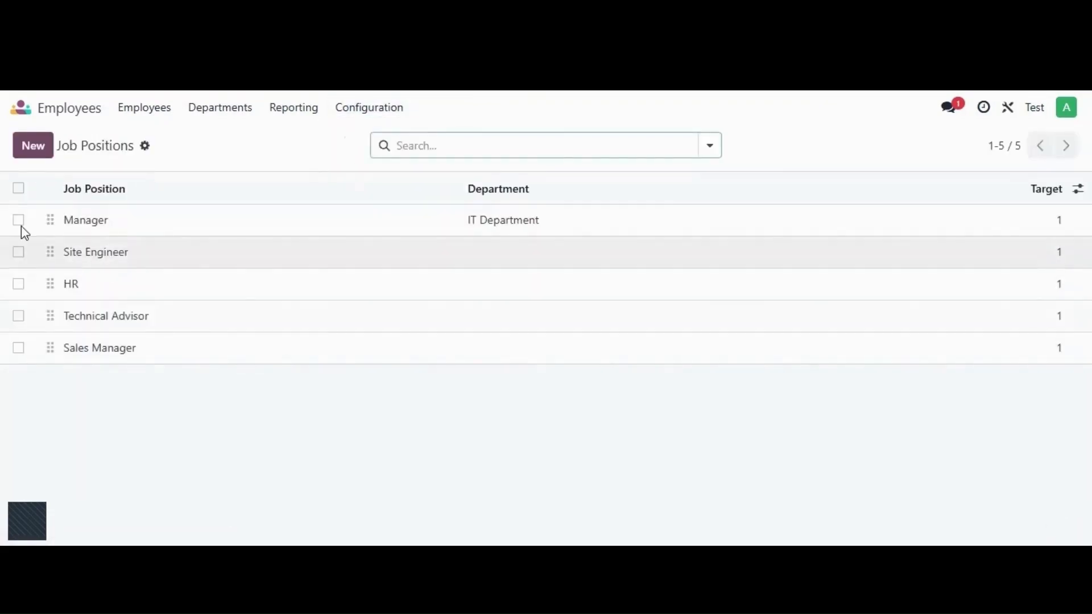
pyautogui.click(36, 148)
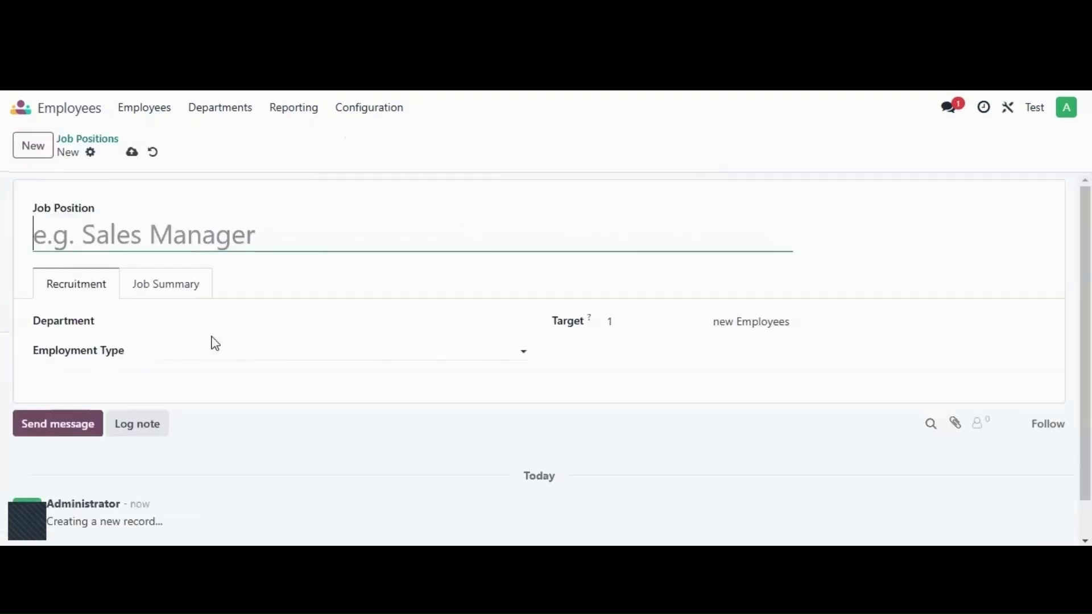
pyautogui.write('Site')
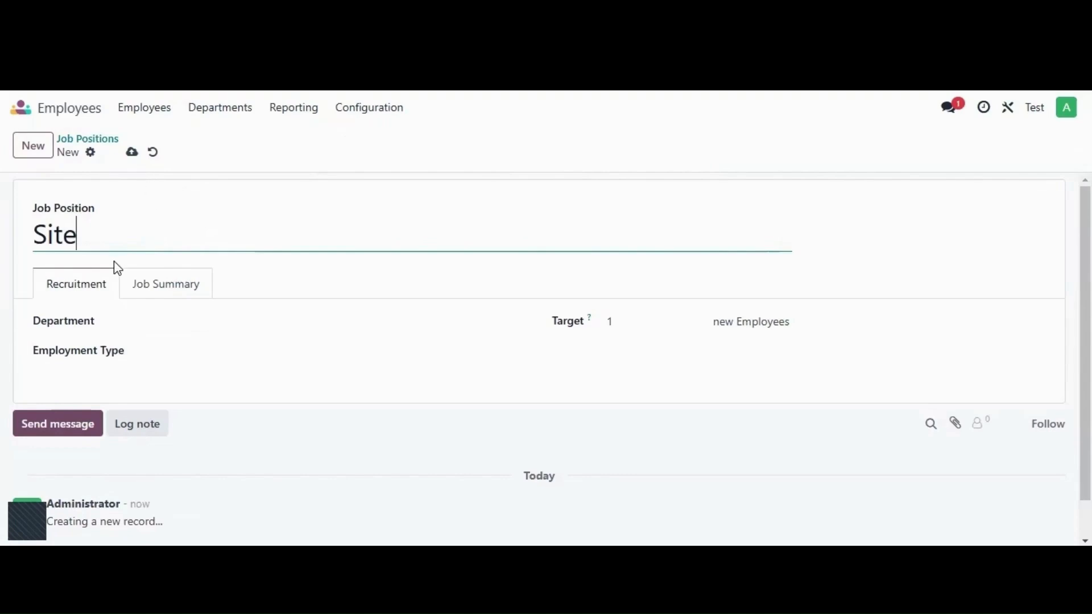
pyautogui.write(' Mana')
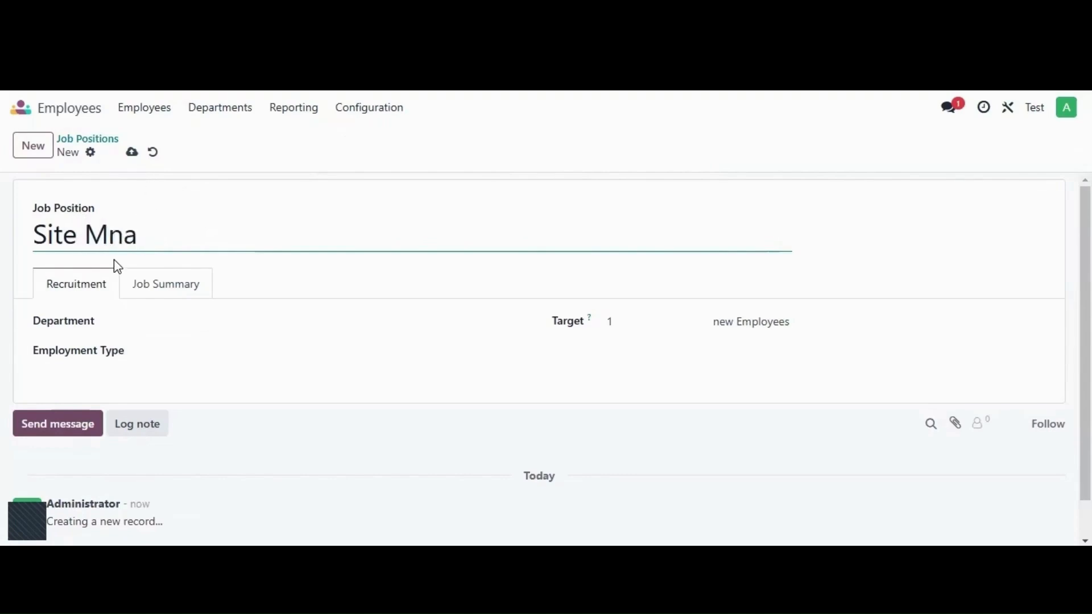
pyautogui.press('BackSpace')
pyautogui.press('BackSpace')
pyautogui.write('anager')
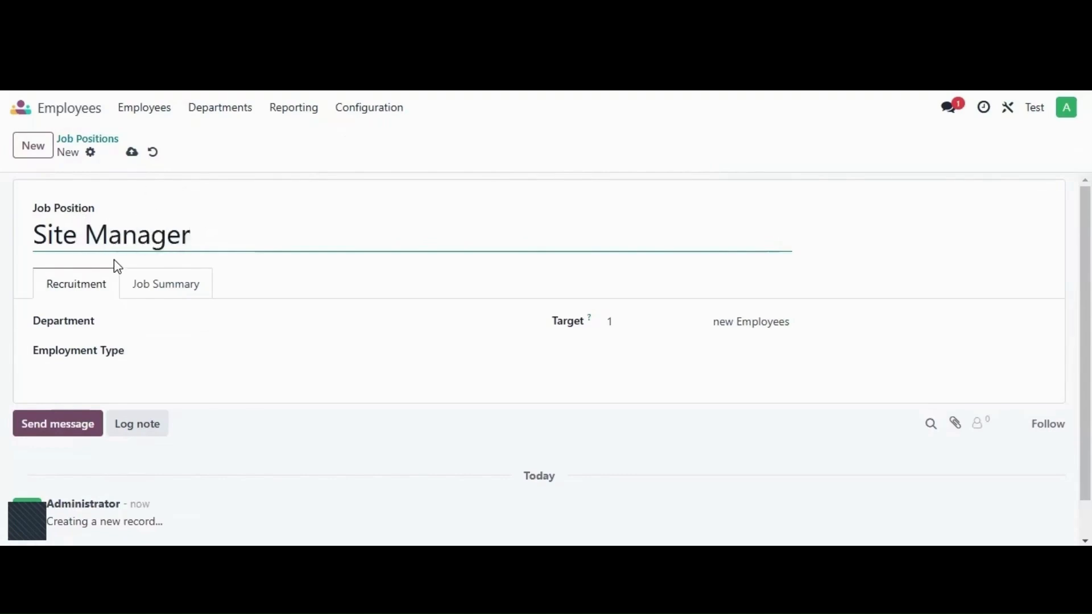
pyautogui.click(132, 153)
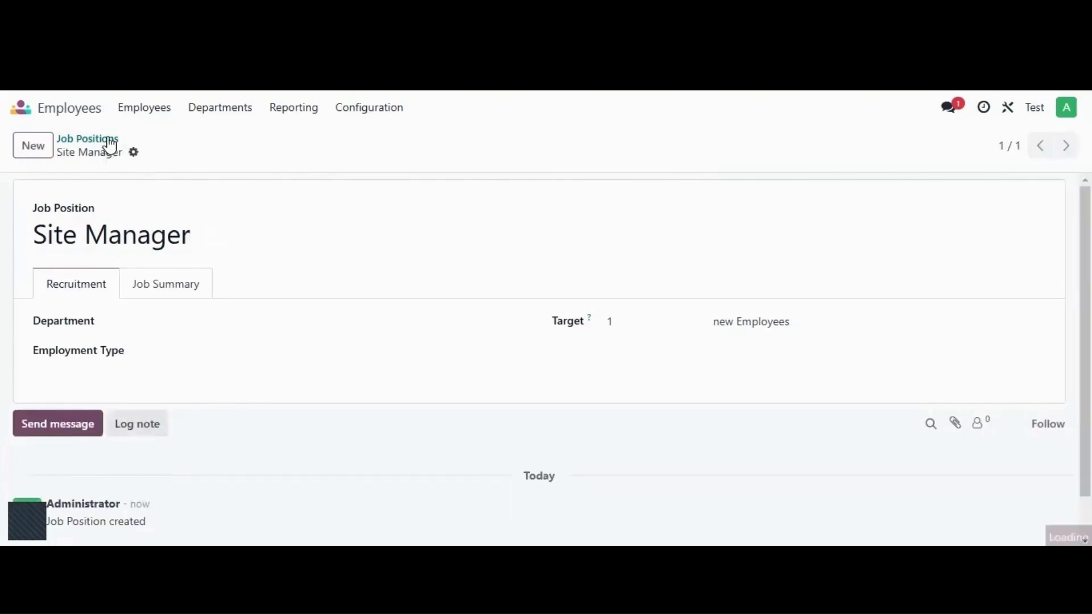
pyautogui.click(108, 142)
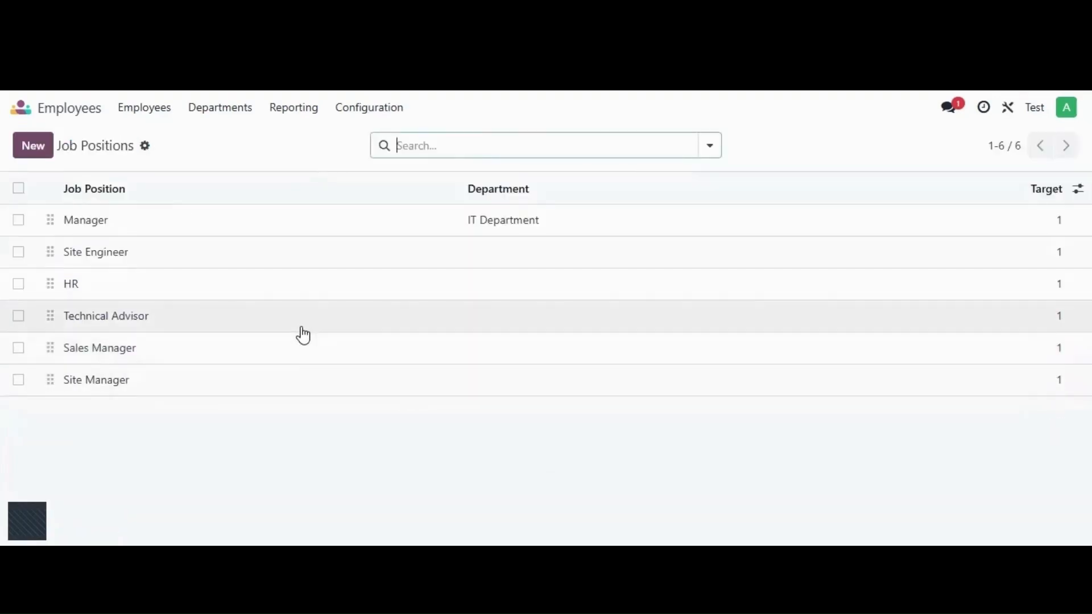
# Review the employment types, abandoning a blank new entry, and view the contract working schedules.
pyautogui.click(370, 108)
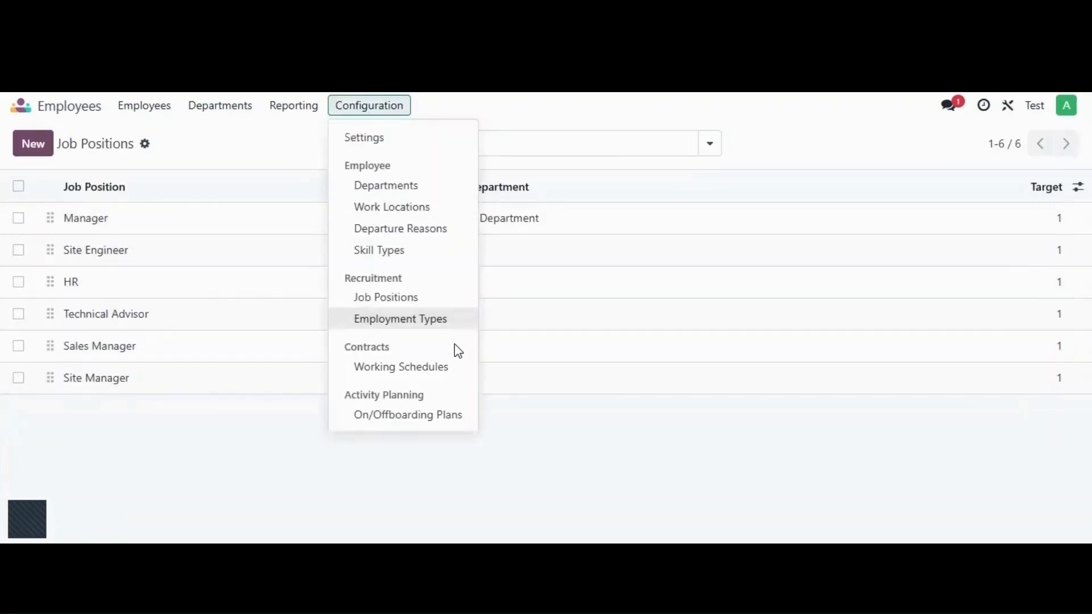
pyautogui.click(420, 320)
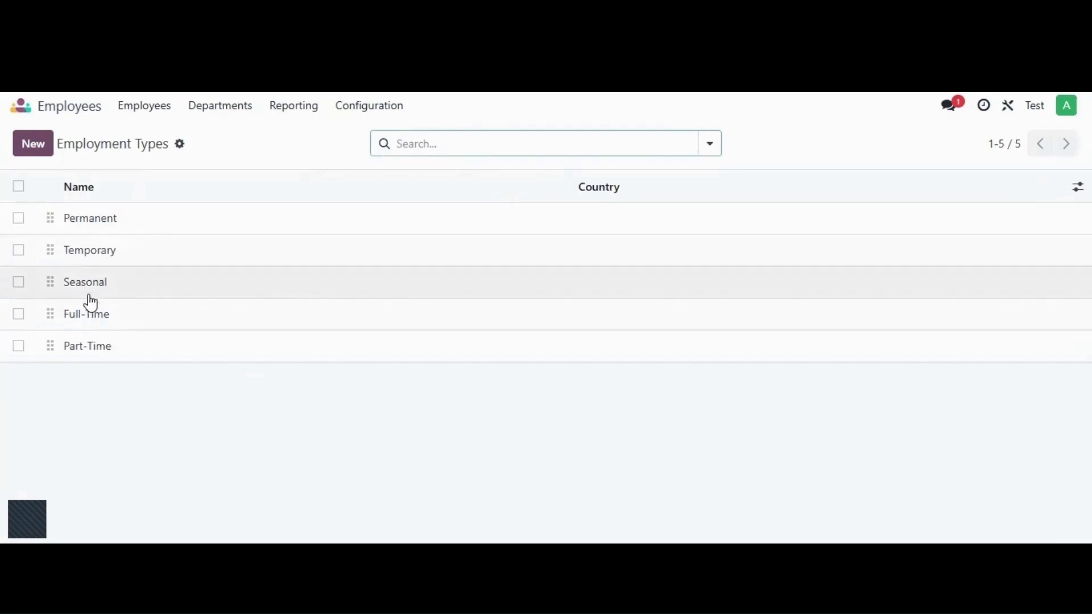
pyautogui.click(28, 153)
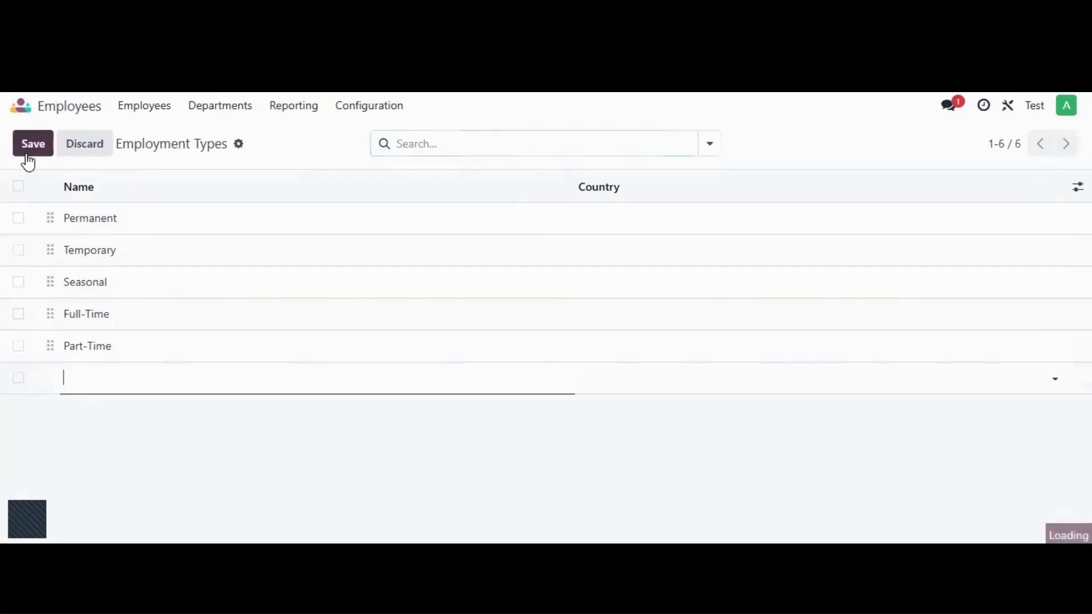
pyautogui.click(464, 470)
pyautogui.click(407, 108)
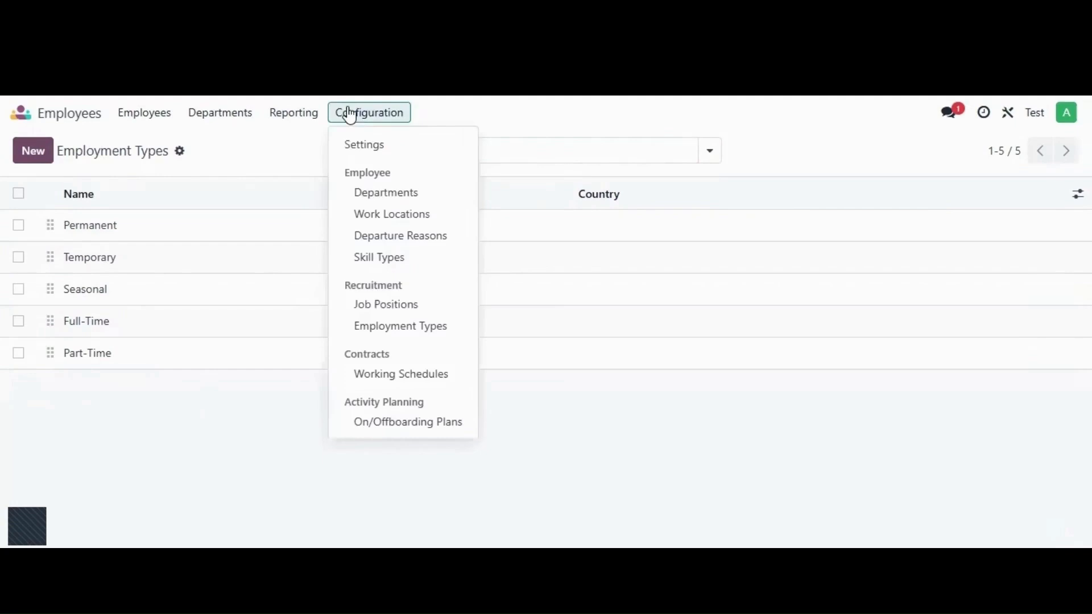
pyautogui.click(421, 378)
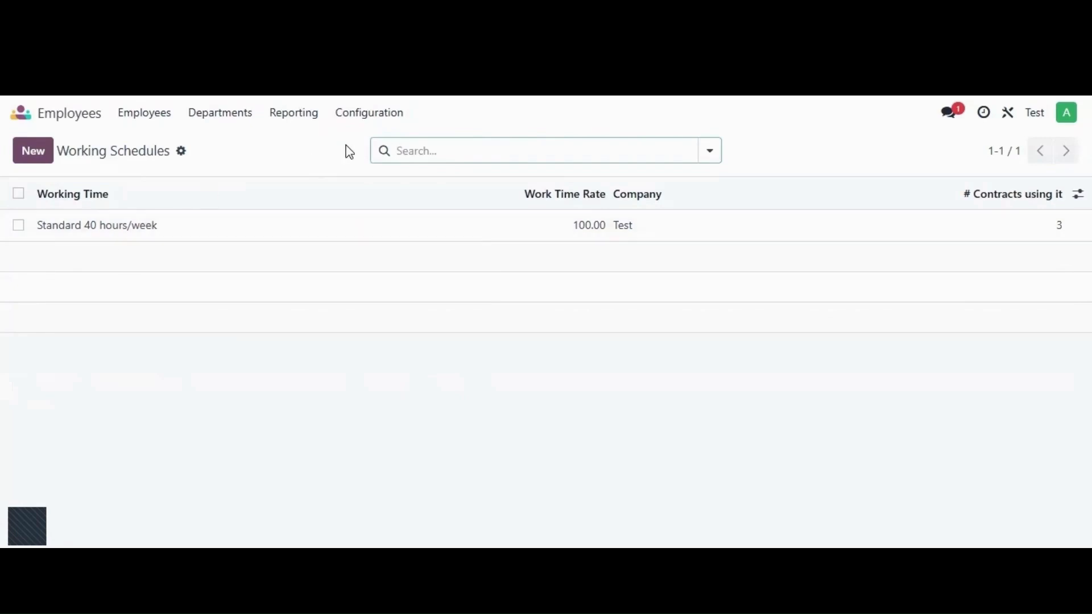
# Examine the Offboarding plan's activities, close a blank activity form without saving, and return to the employees overview.
pyautogui.click(350, 115)
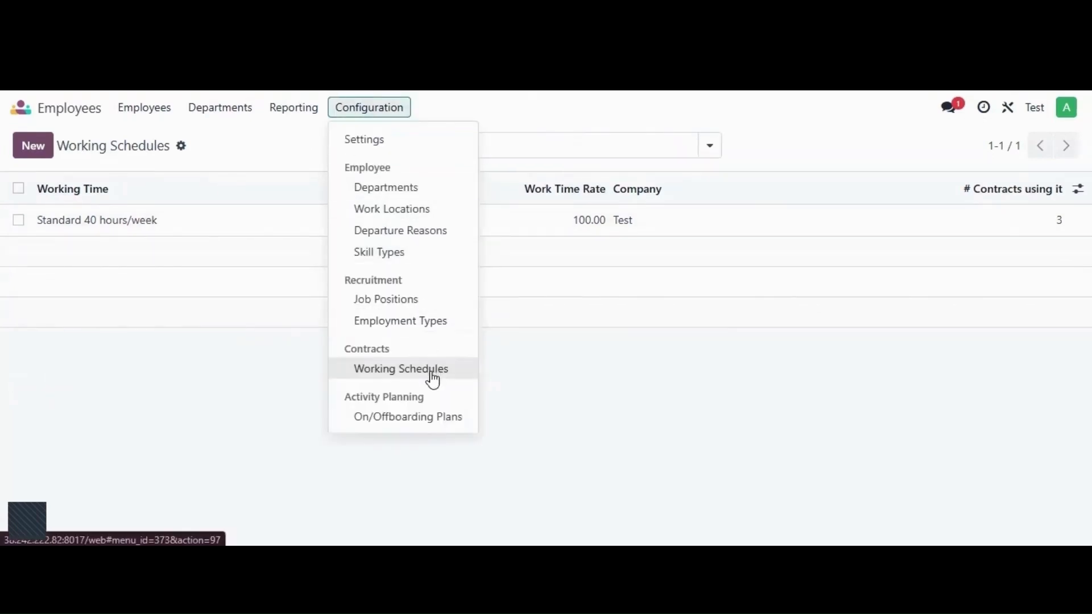
pyautogui.click(428, 422)
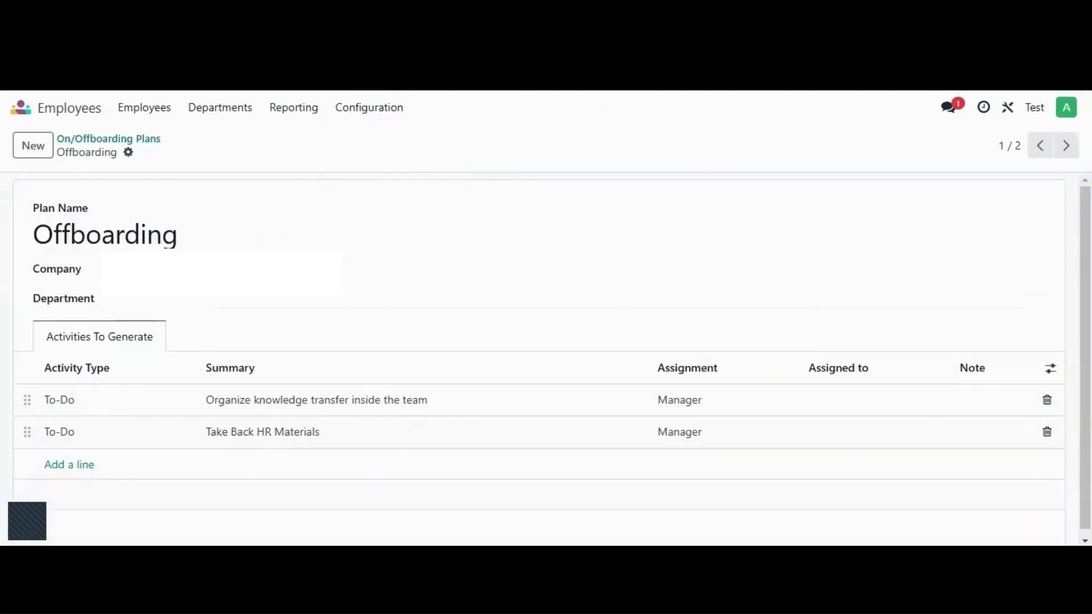
pyautogui.moveTo(1085, 295); pyautogui.dragTo(1085, 318)
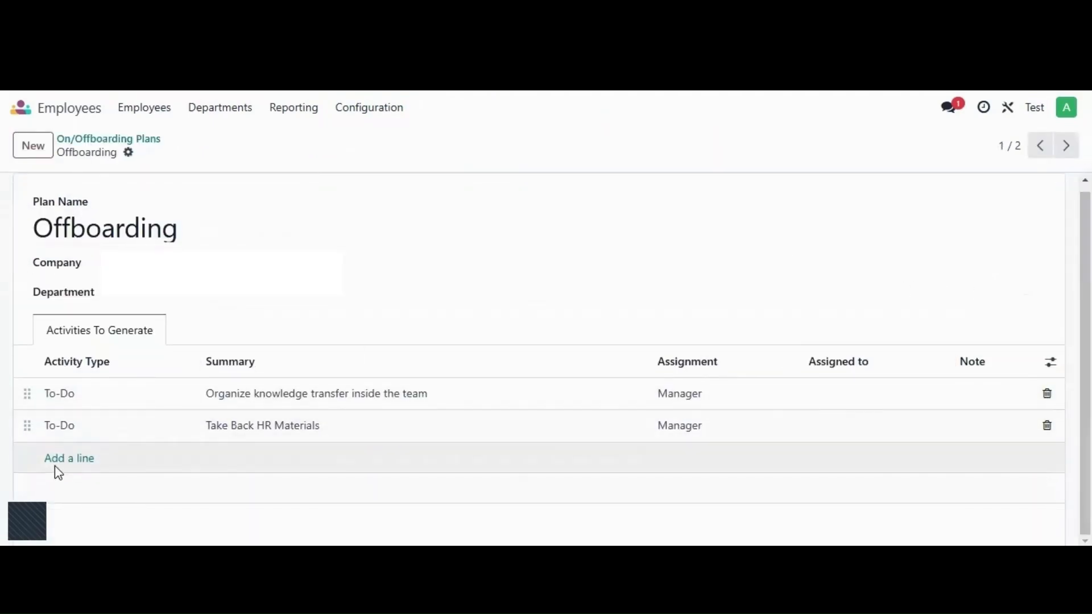
pyautogui.click(57, 471)
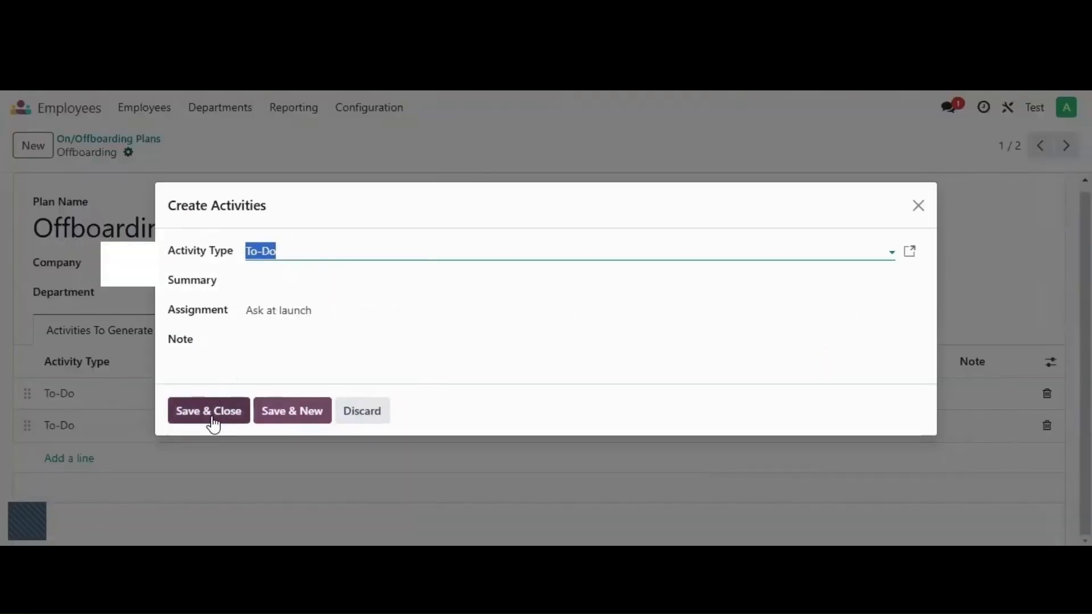
pyautogui.click(916, 205)
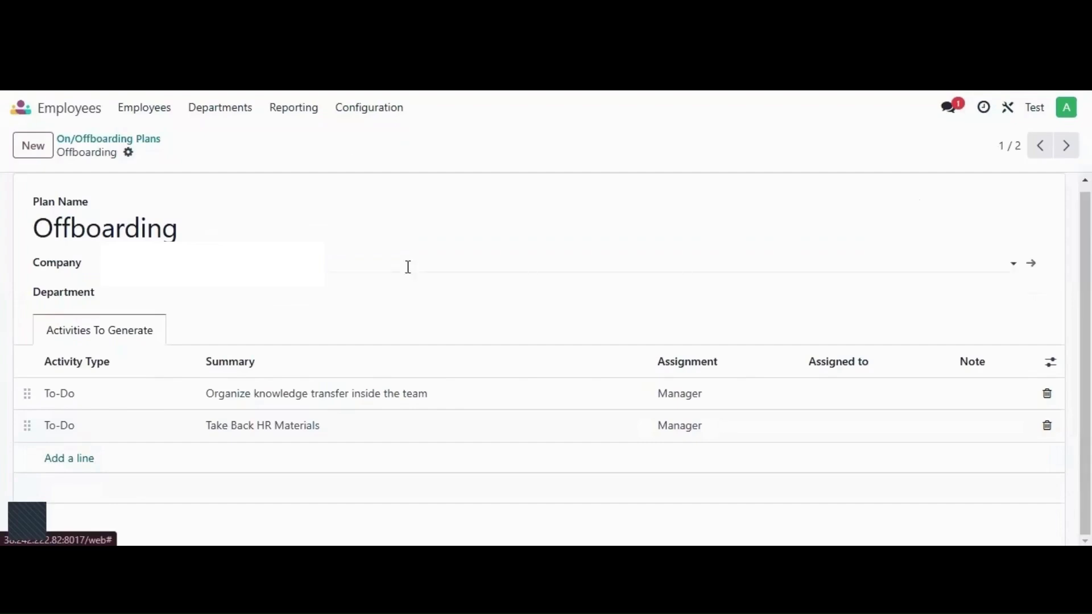
pyautogui.click(114, 139)
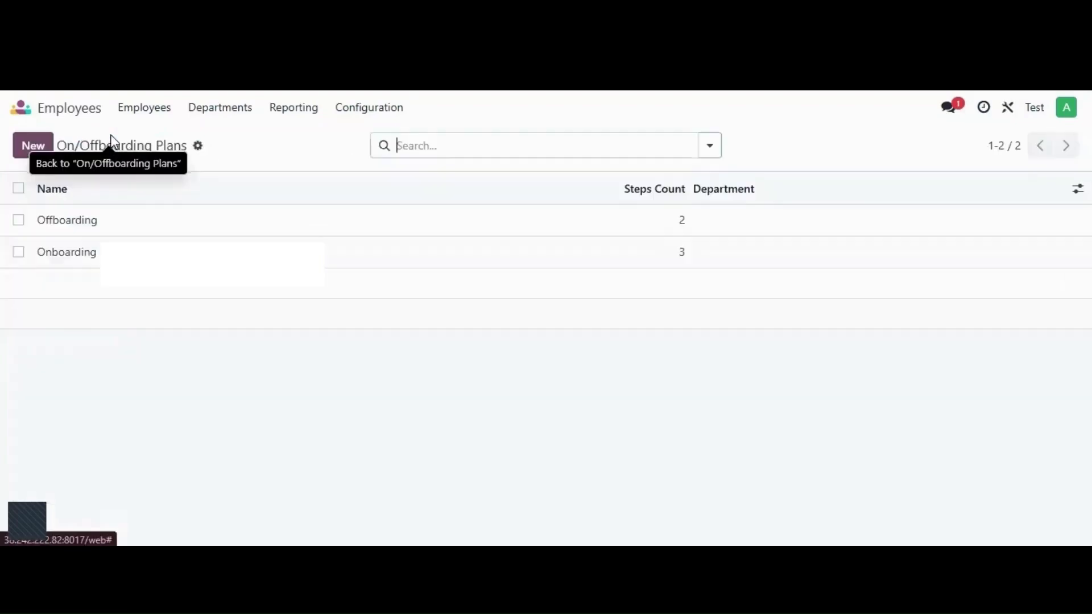
pyautogui.click(135, 120)
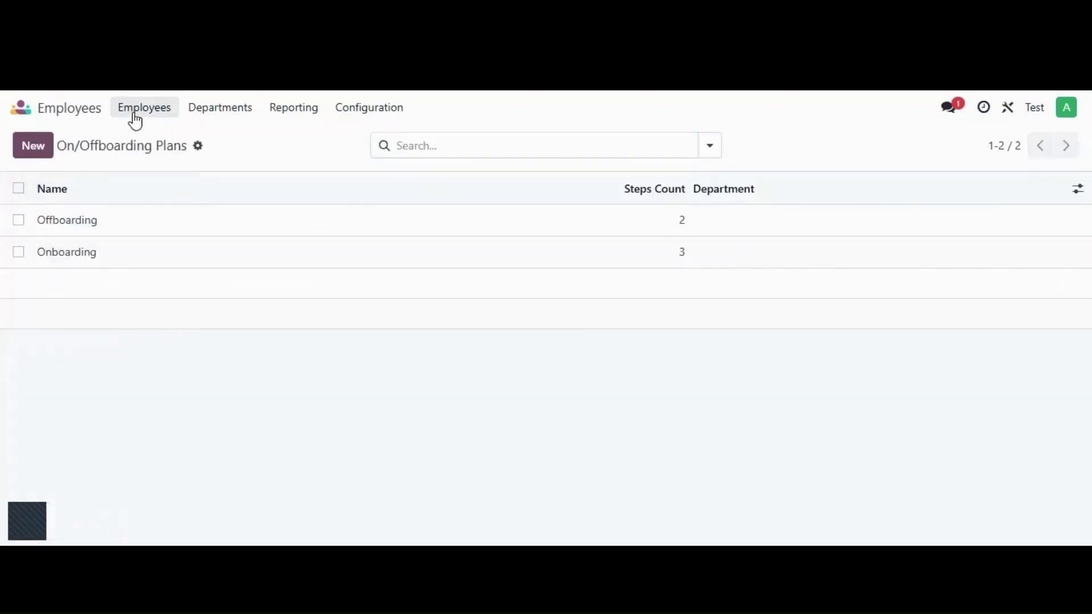
pyautogui.click(150, 141)
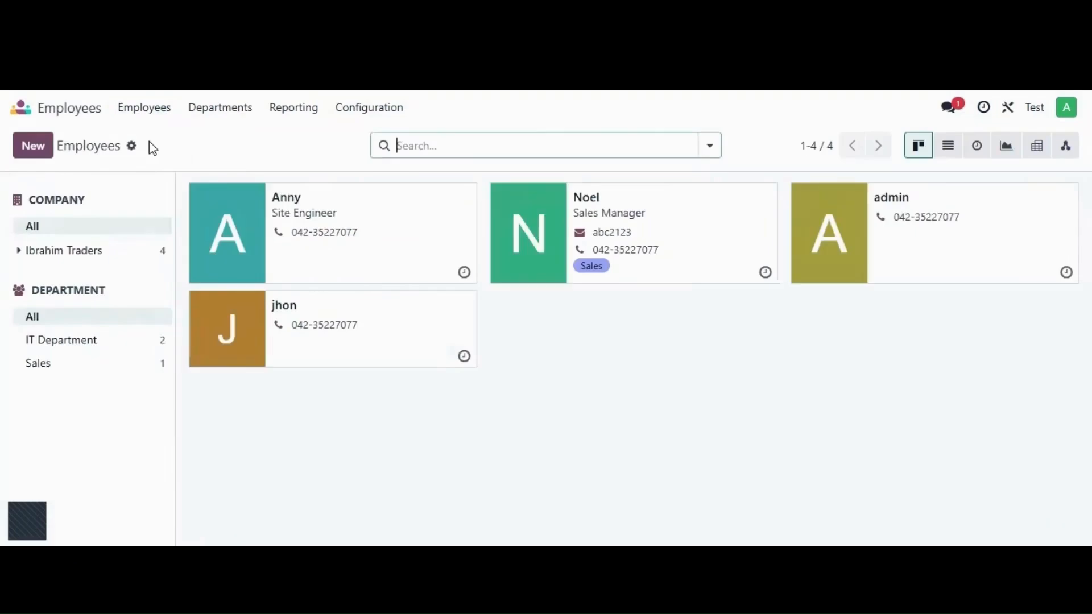